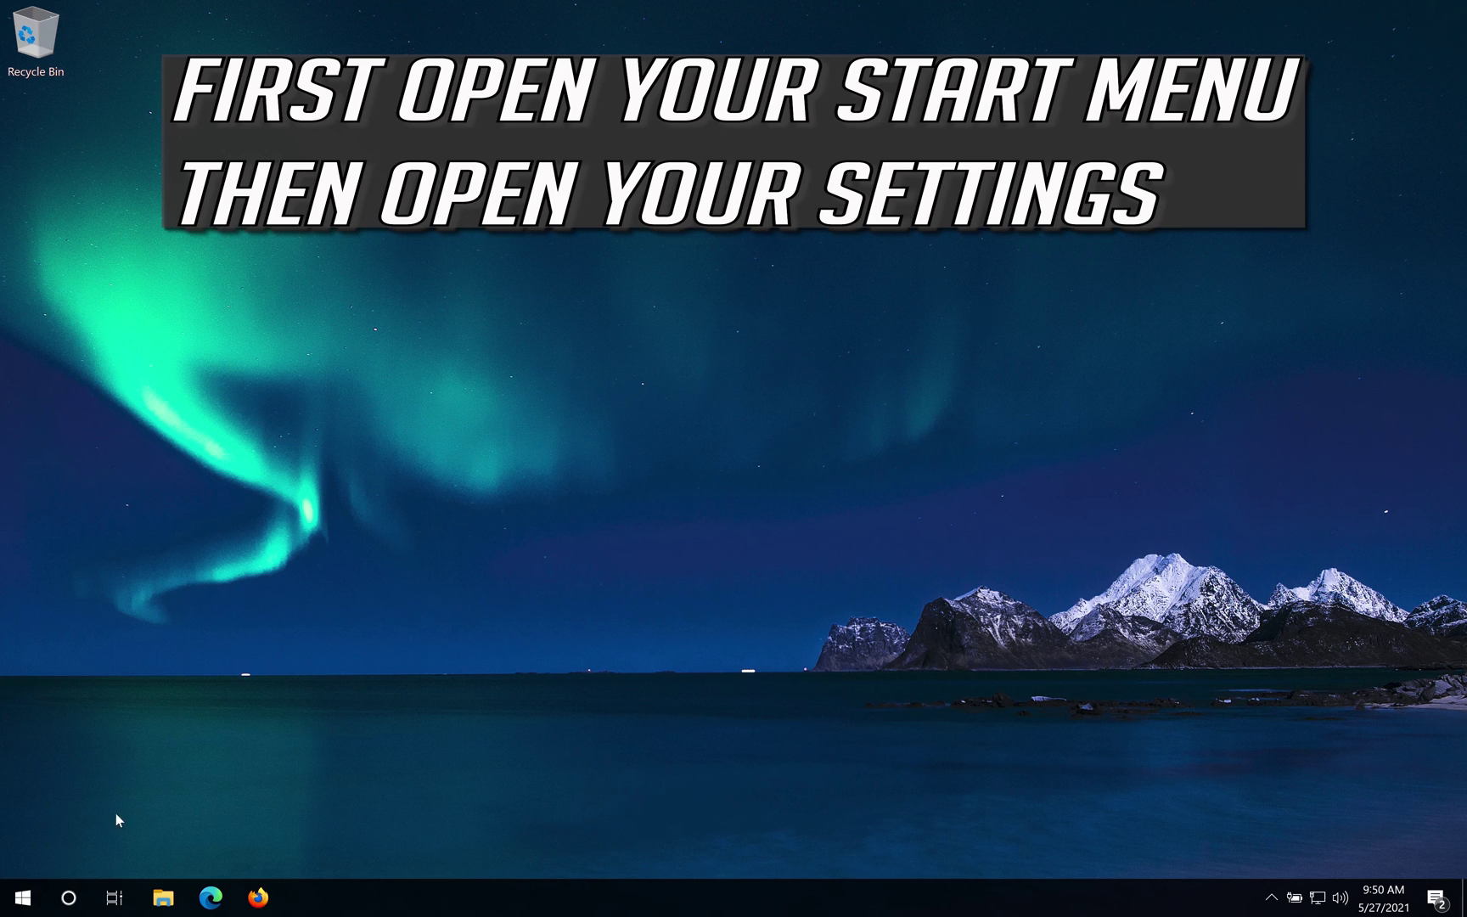
- Open Windows Settings from the Start menu and scroll down to the Privacy tile
click(15, 907)
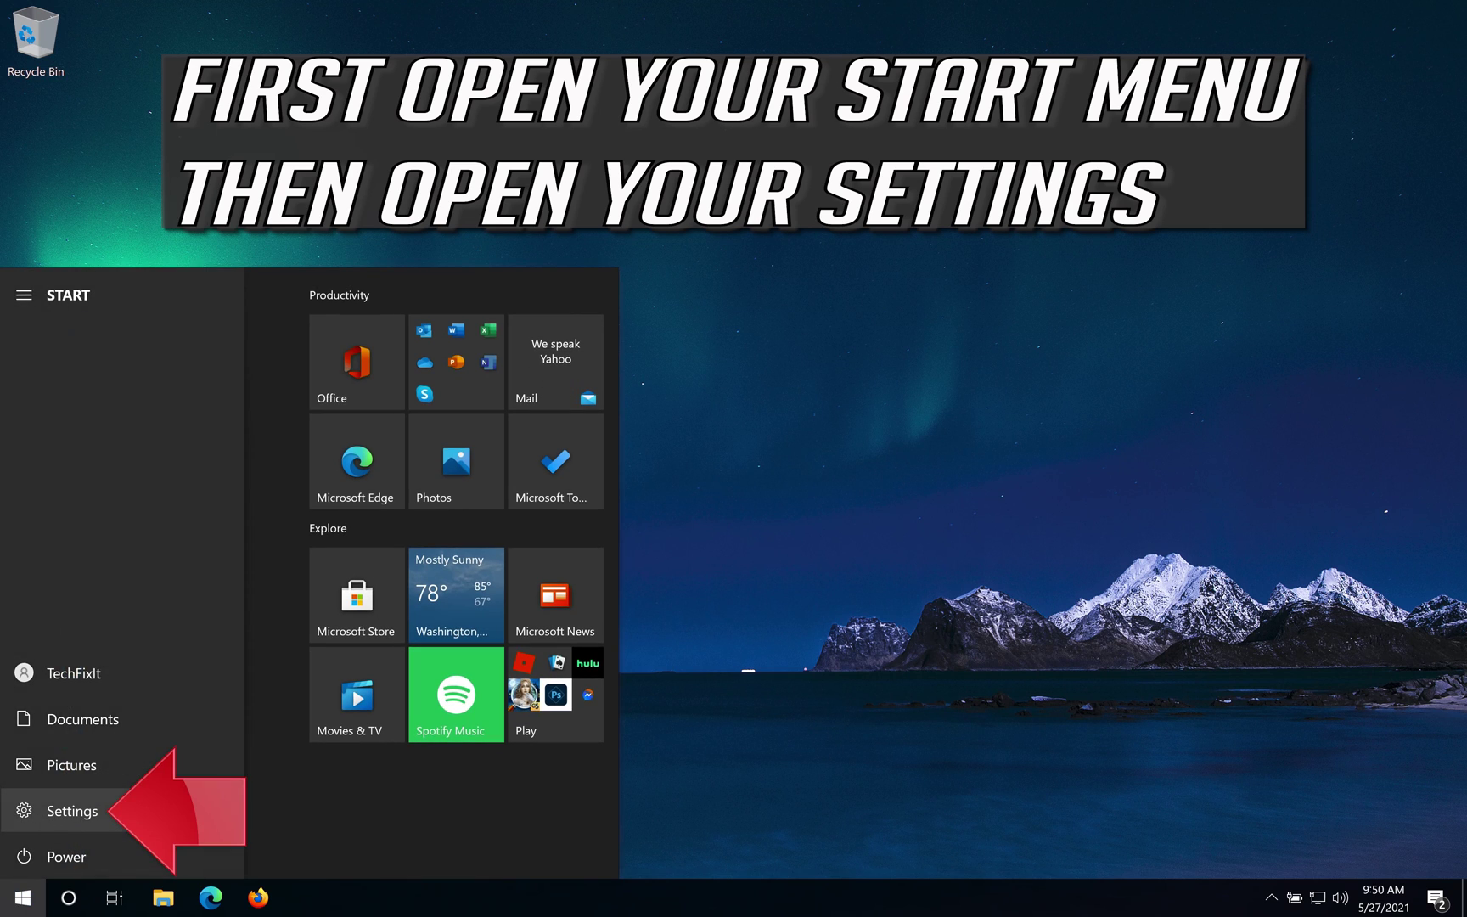
click(166, 805)
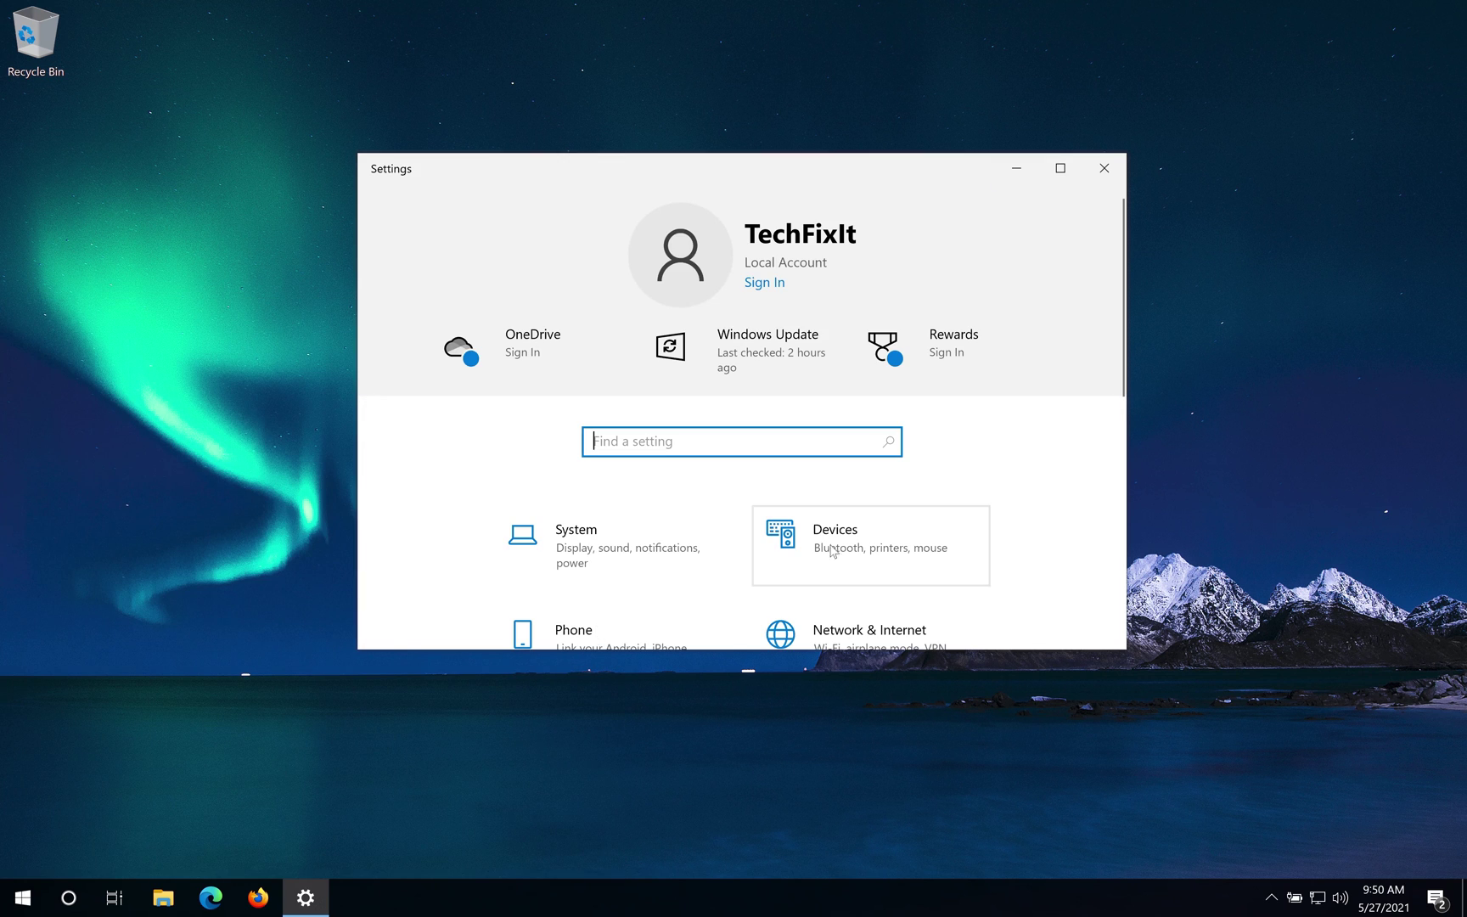
scroll(841, 547, down, 3)
scroll(842, 547, down, 3)
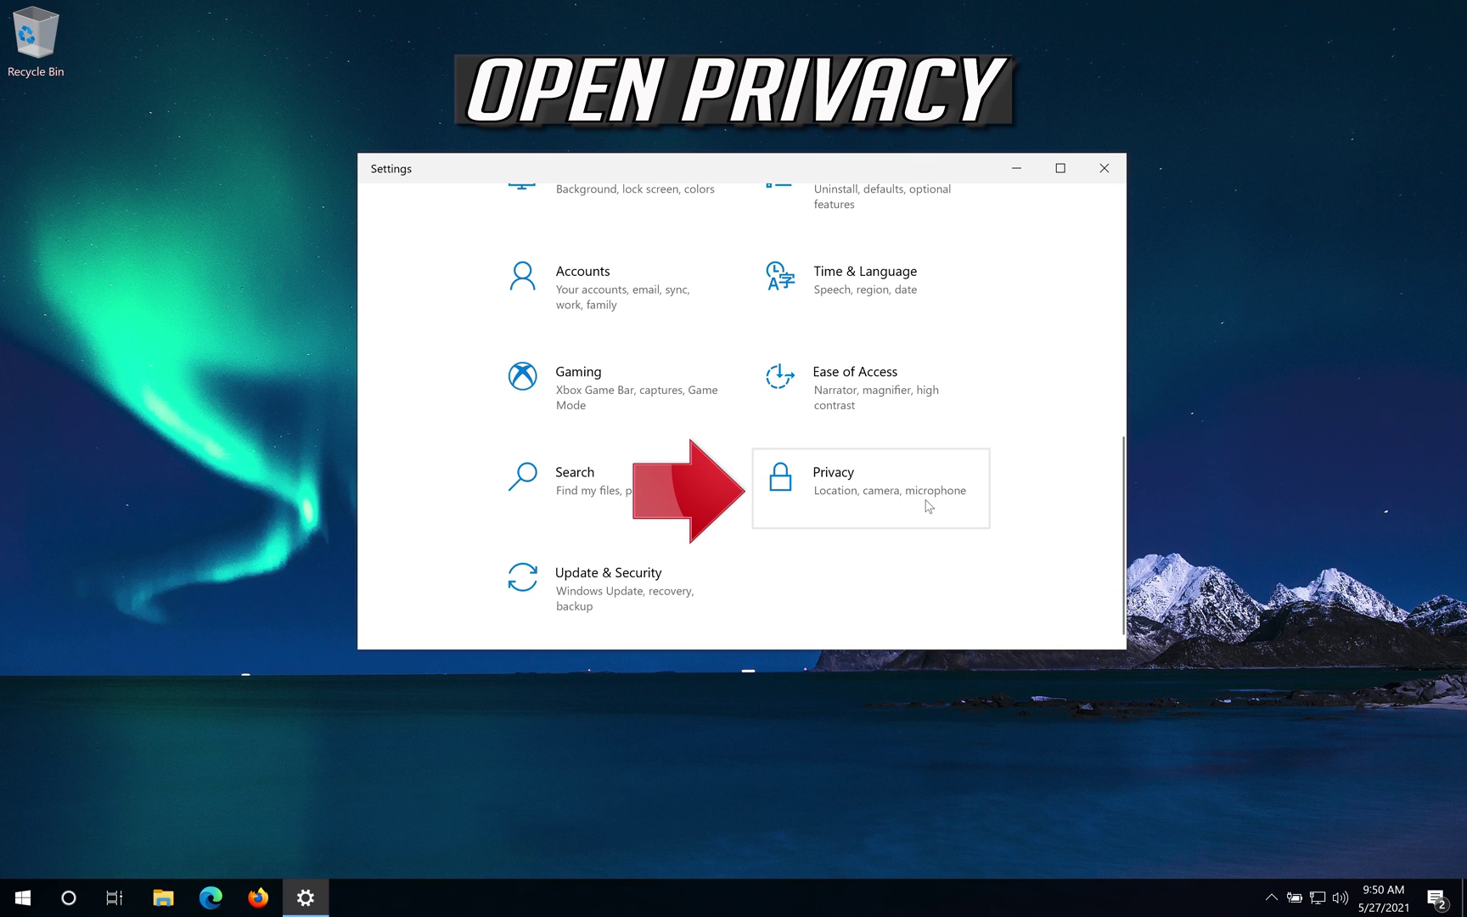
- Under Privacy > Camera, switch 'Camera access for this device' On
click(928, 506)
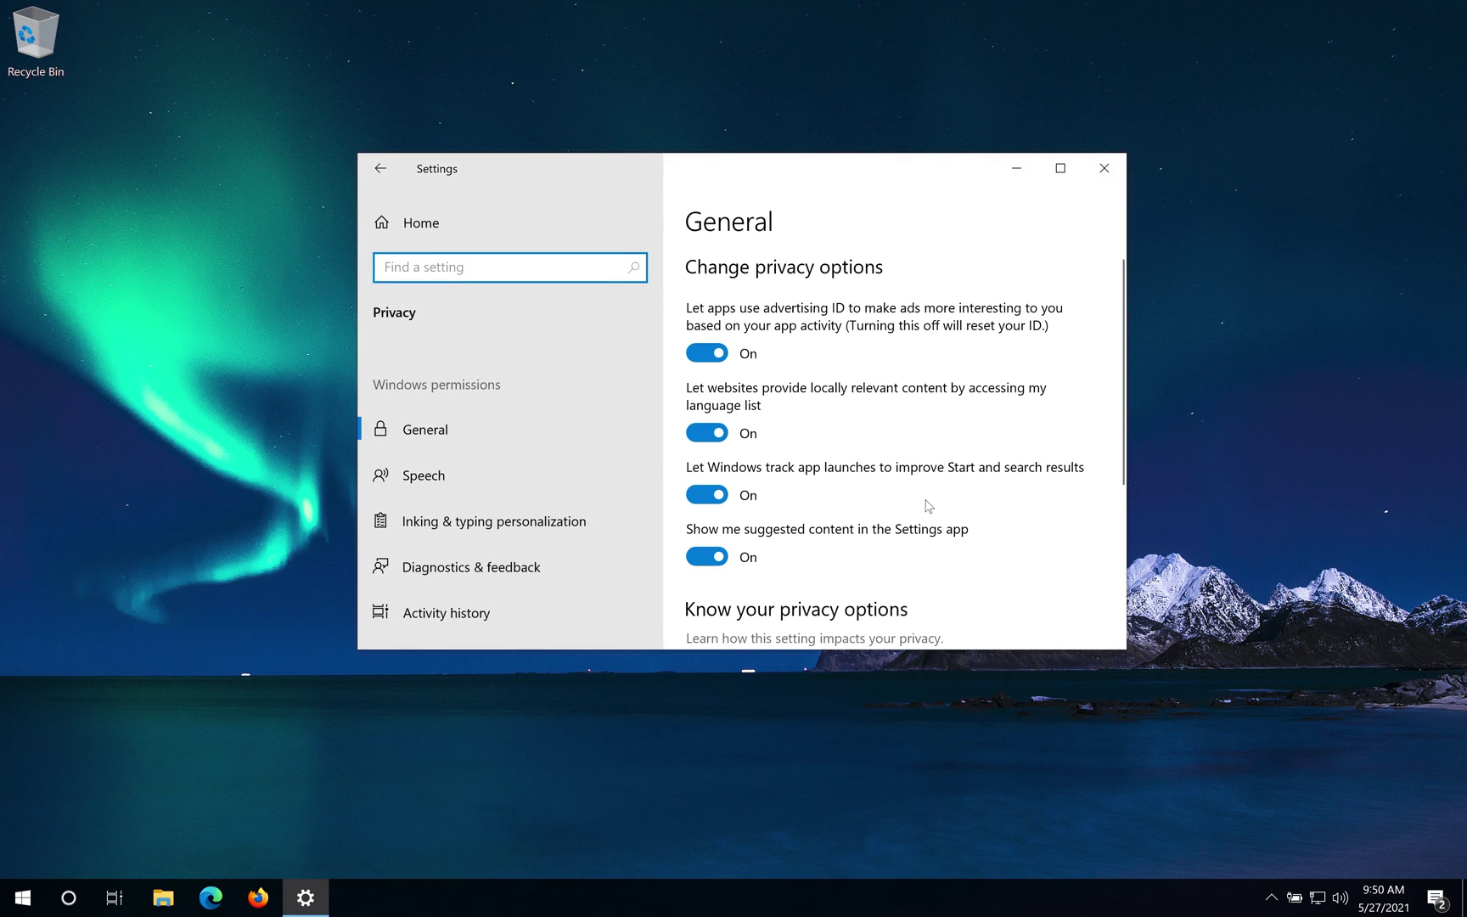
scroll(495, 459, down, 5)
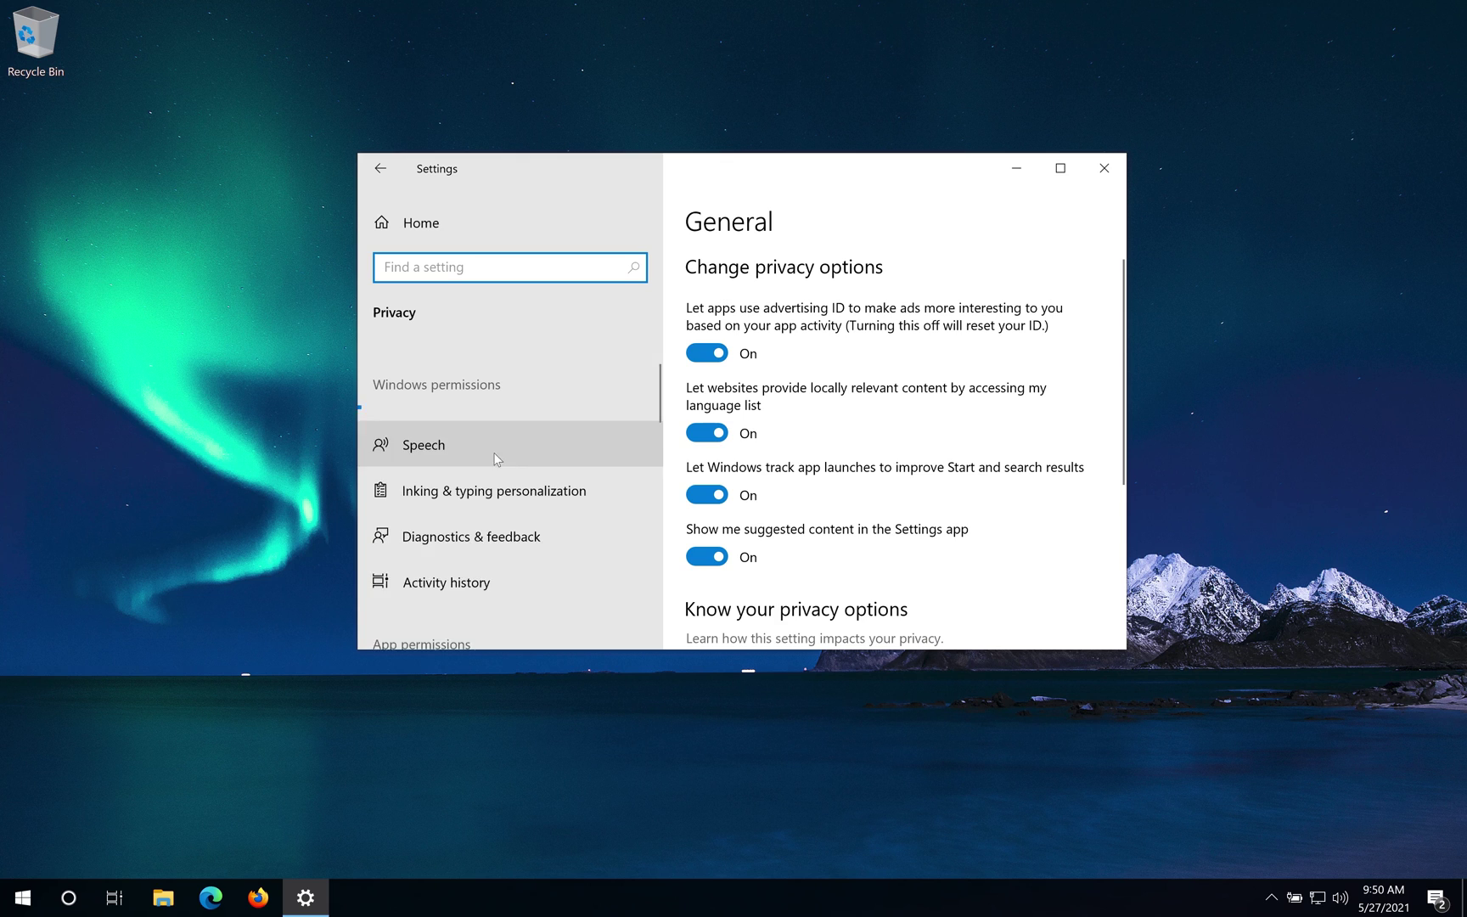
scroll(497, 459, down, 1)
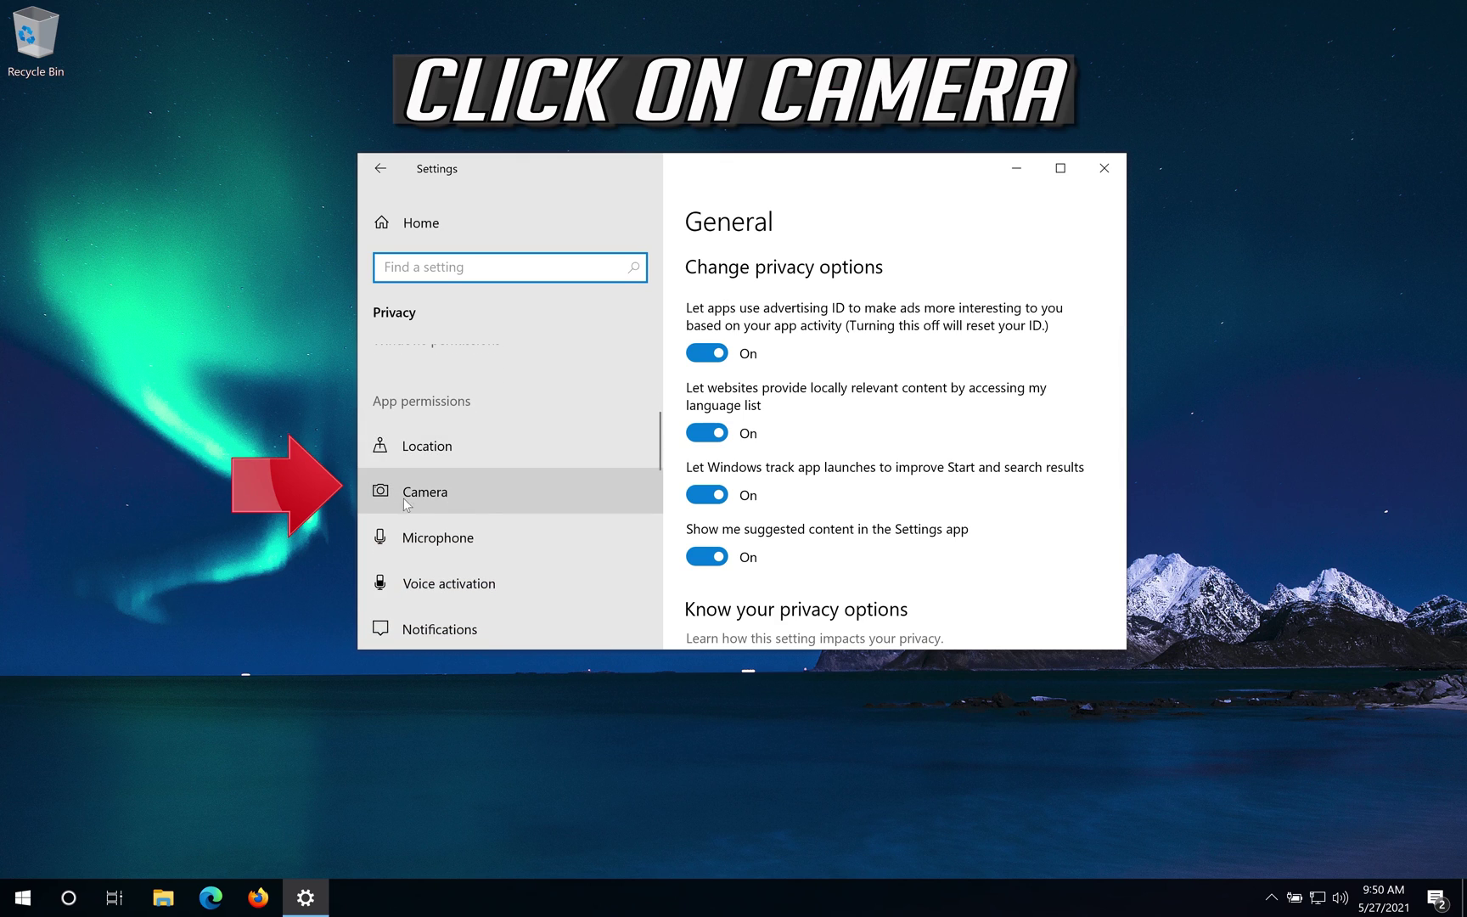
click(538, 488)
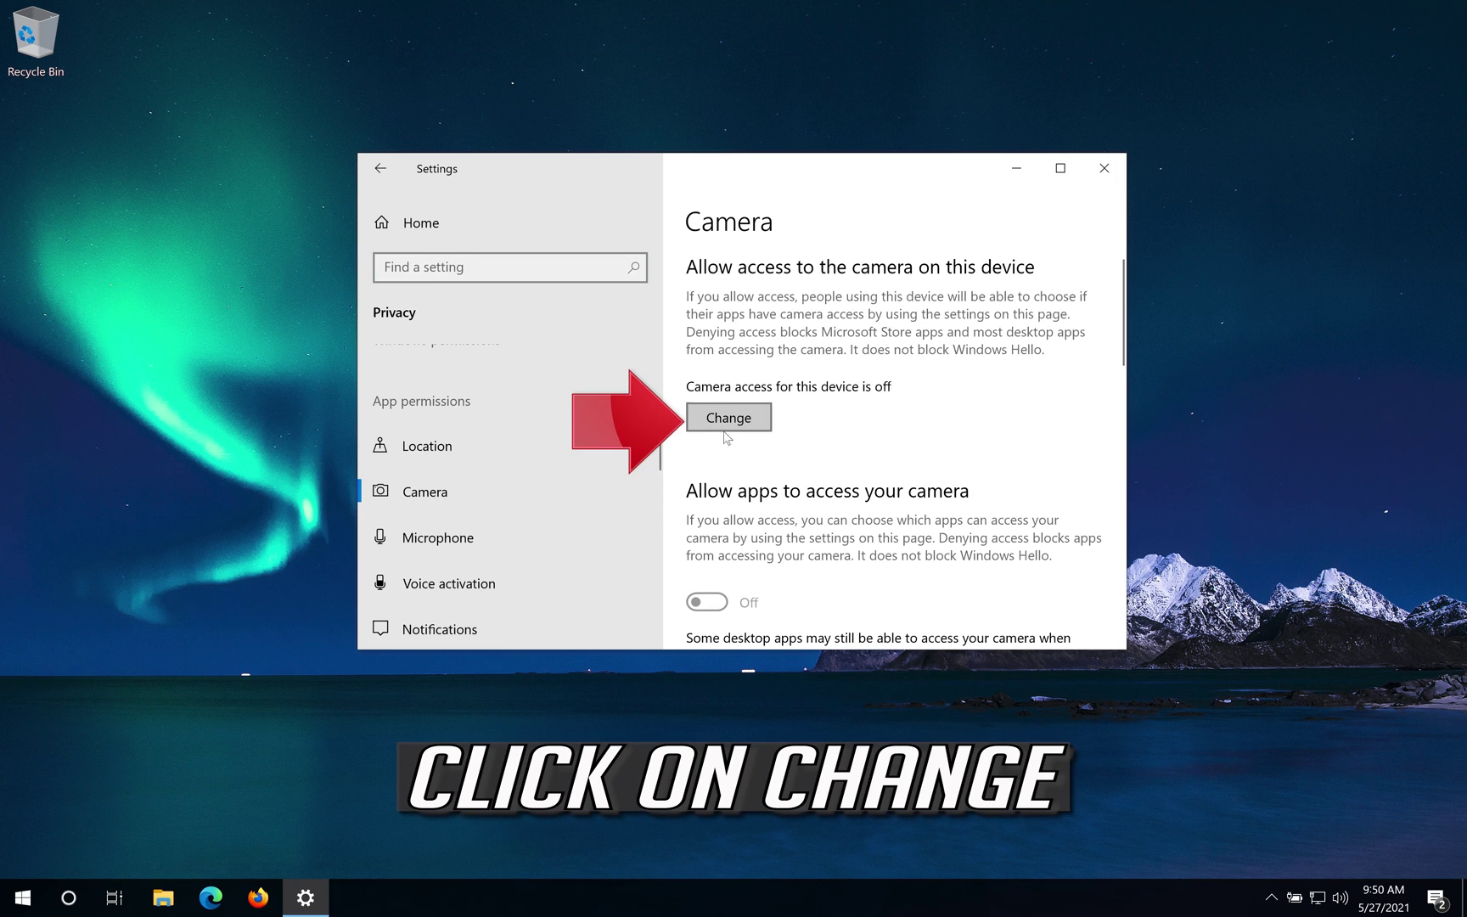
click(736, 425)
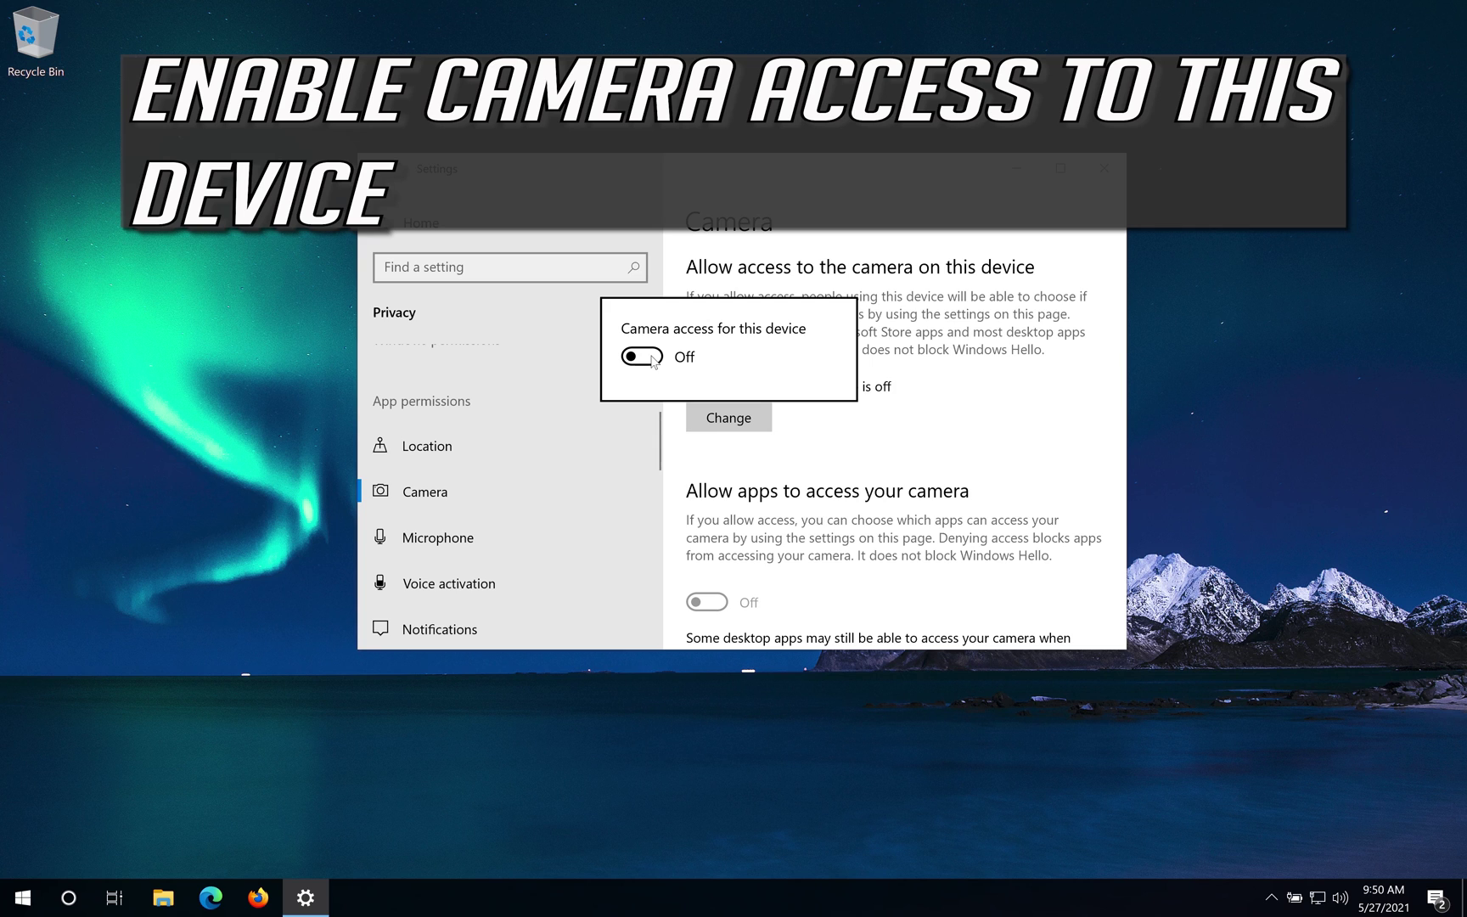
click(653, 361)
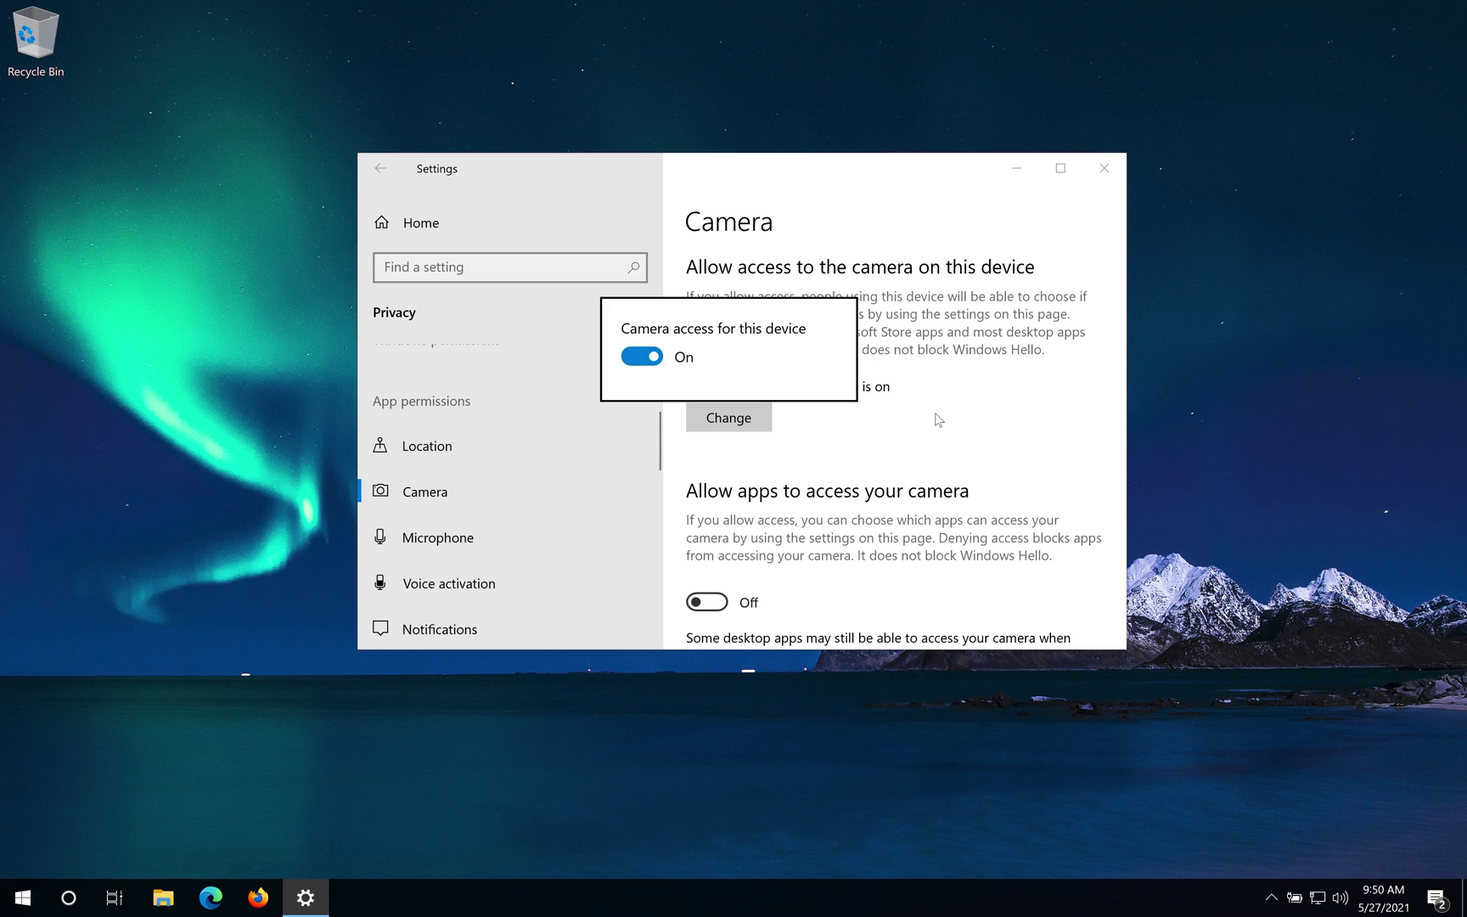
- Turn 'Allow apps to access your camera' On
click(954, 389)
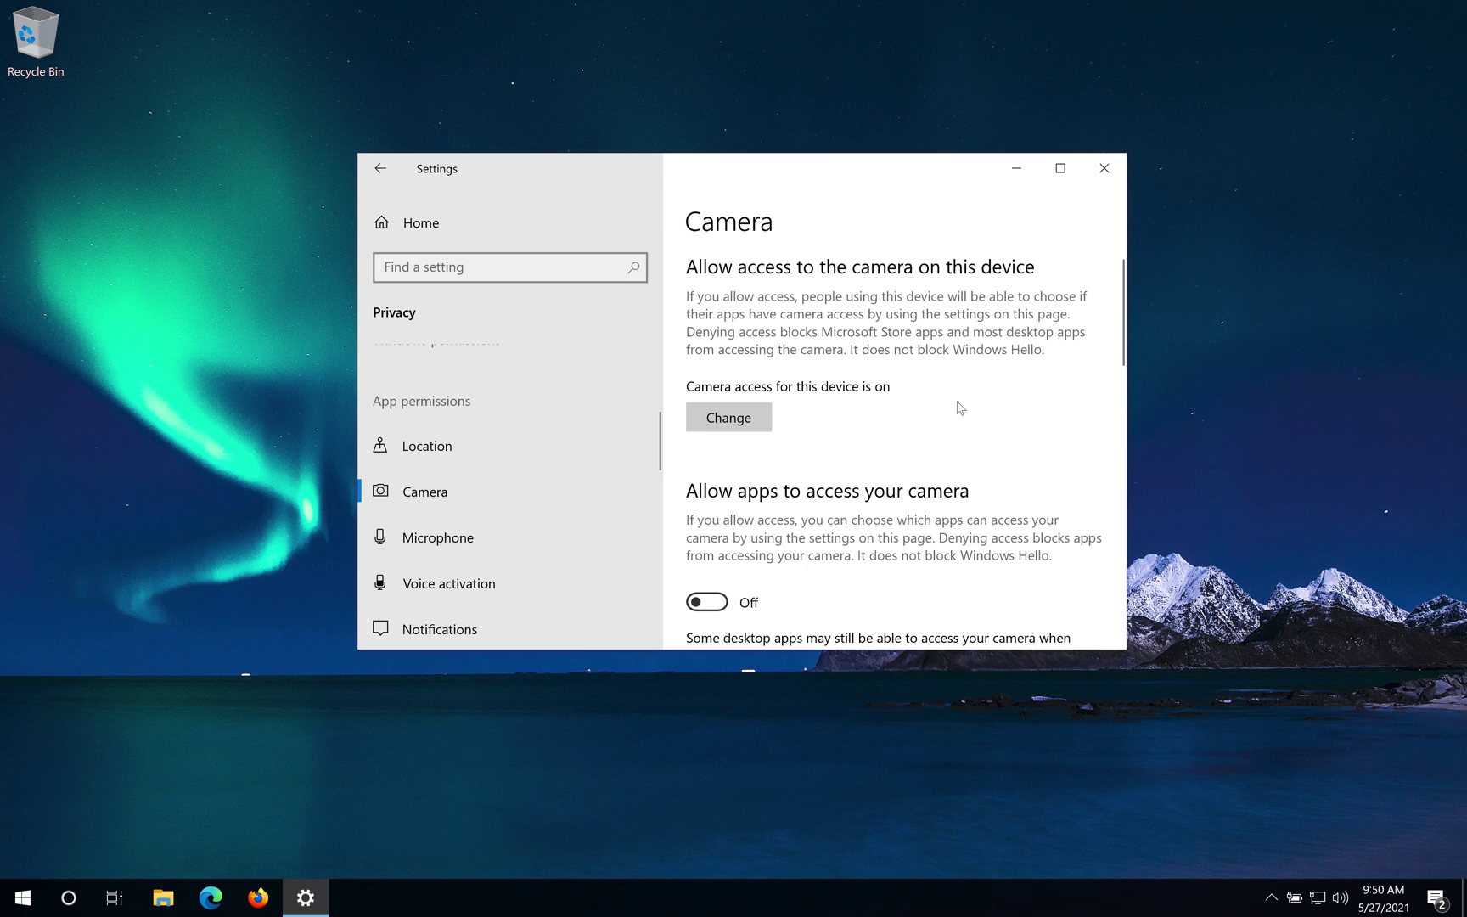
scroll(964, 408, down, 2)
scroll(968, 407, down, 2)
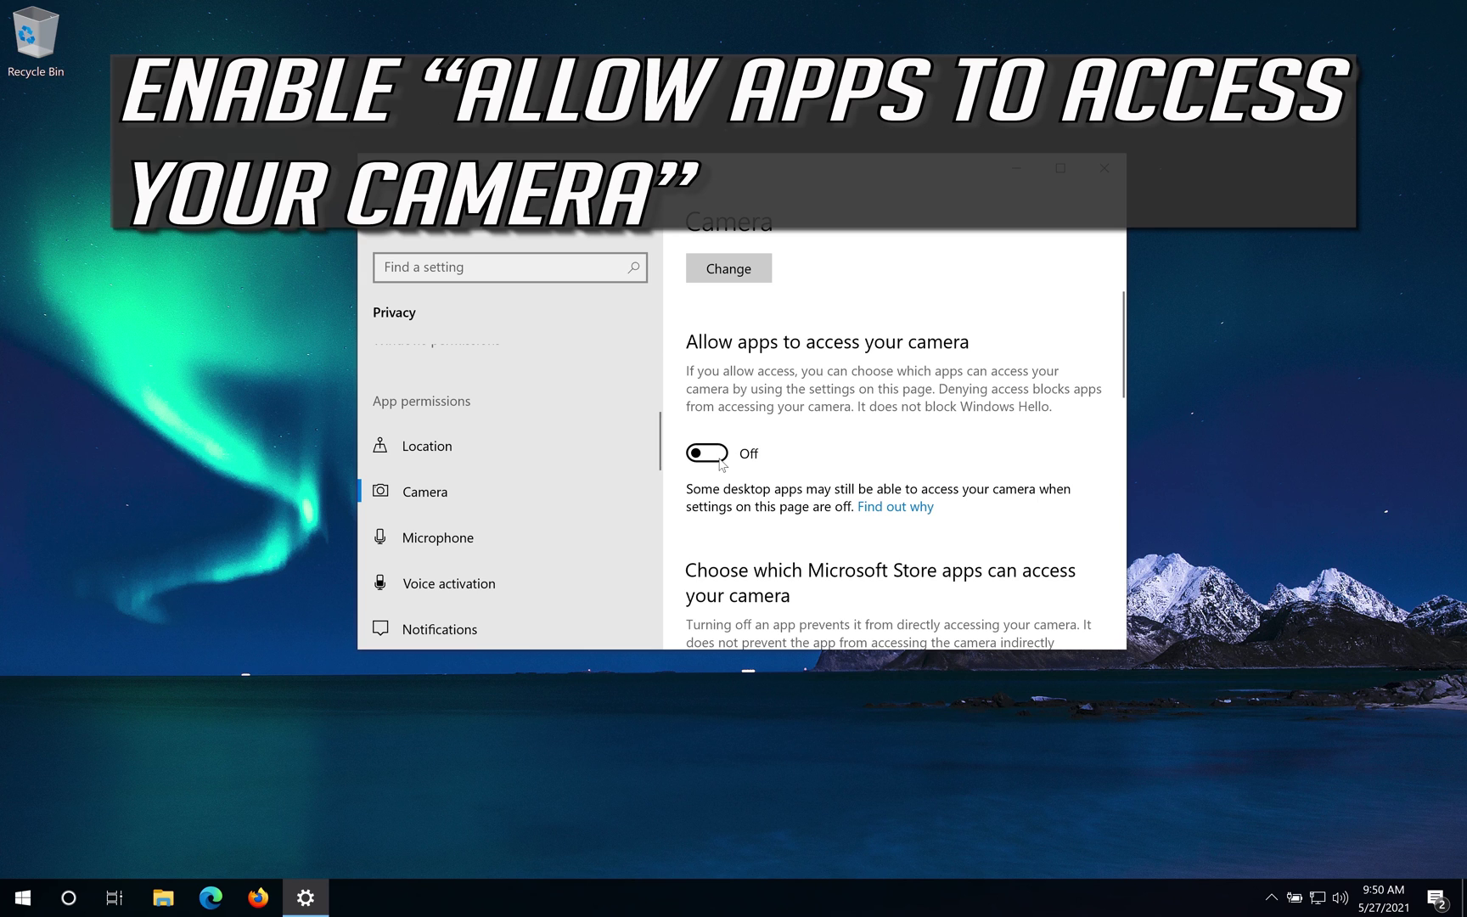
click(718, 459)
- Confirm 'Allow desktop apps to access your camera' is On, then close Settings
scroll(920, 405, down, 5)
scroll(920, 405, down, 2)
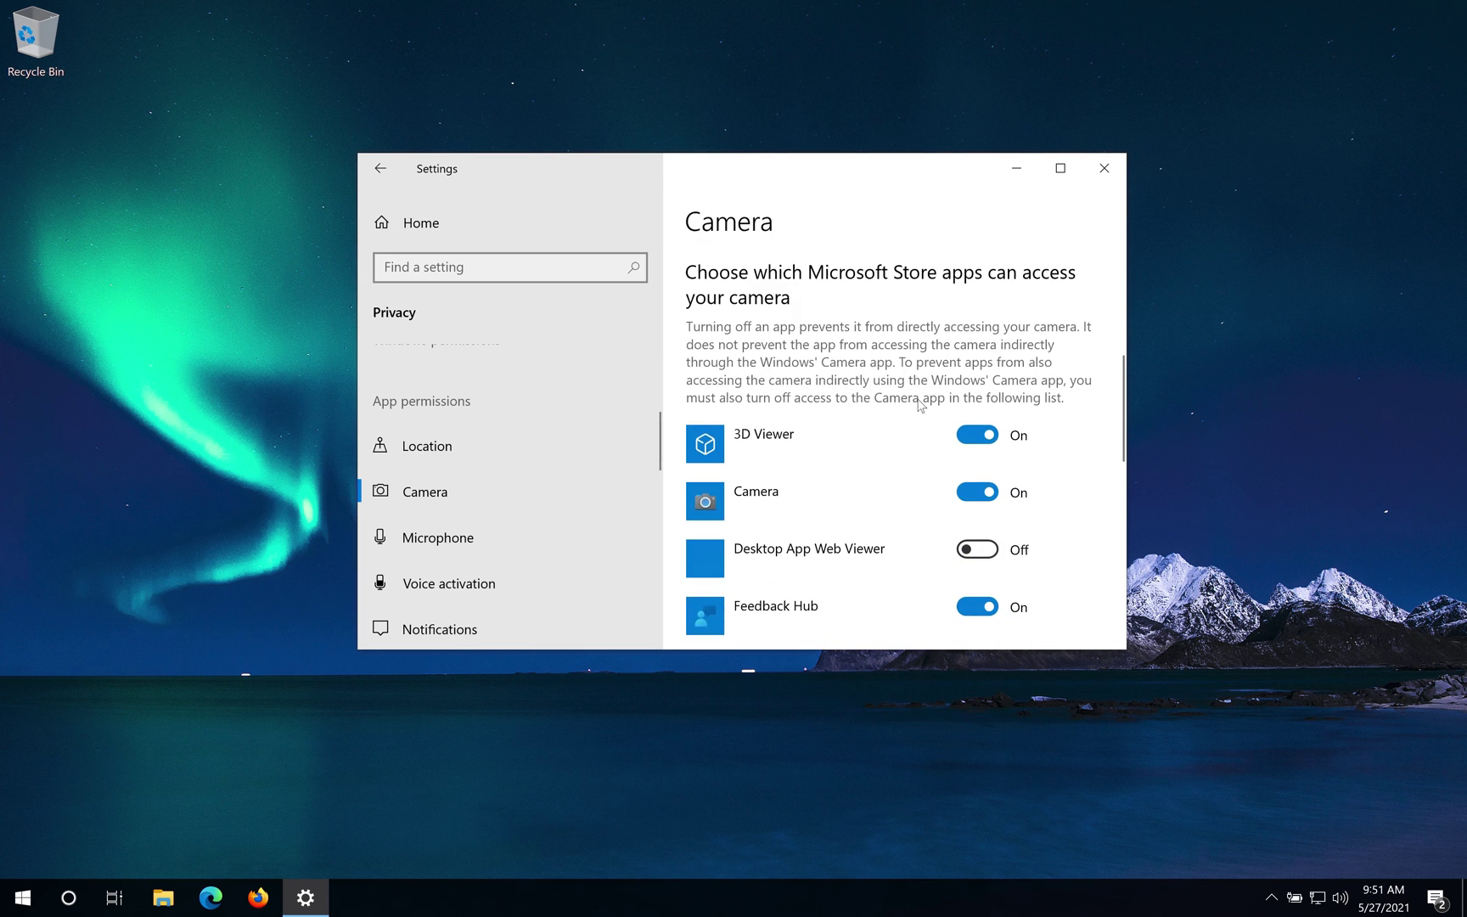
scroll(920, 408, down, 2)
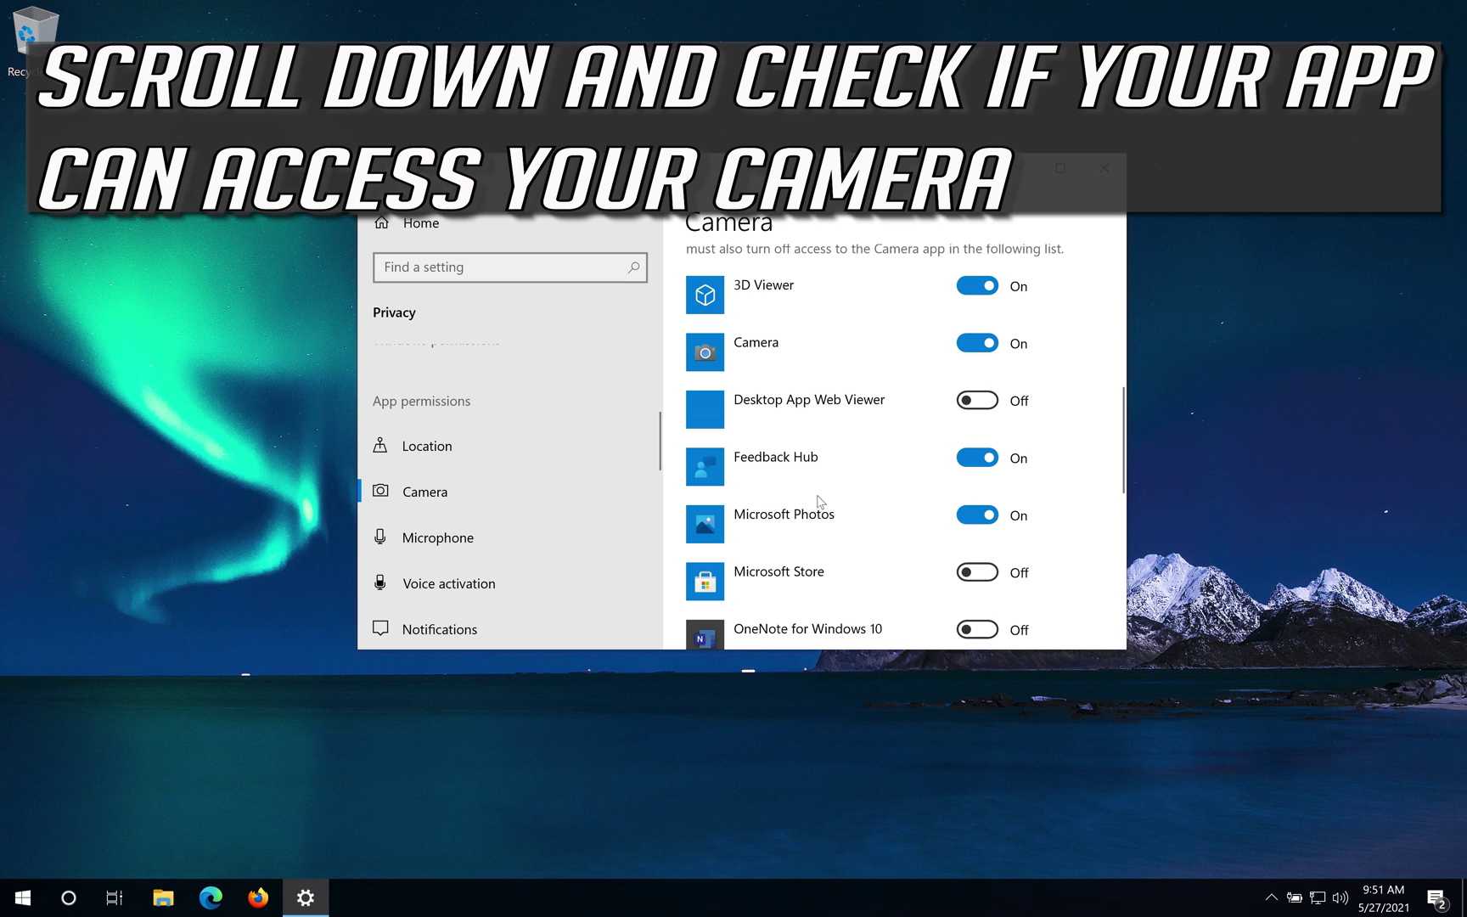
scroll(828, 530, down, 2)
scroll(828, 530, down, 2)
scroll(825, 527, down, 1)
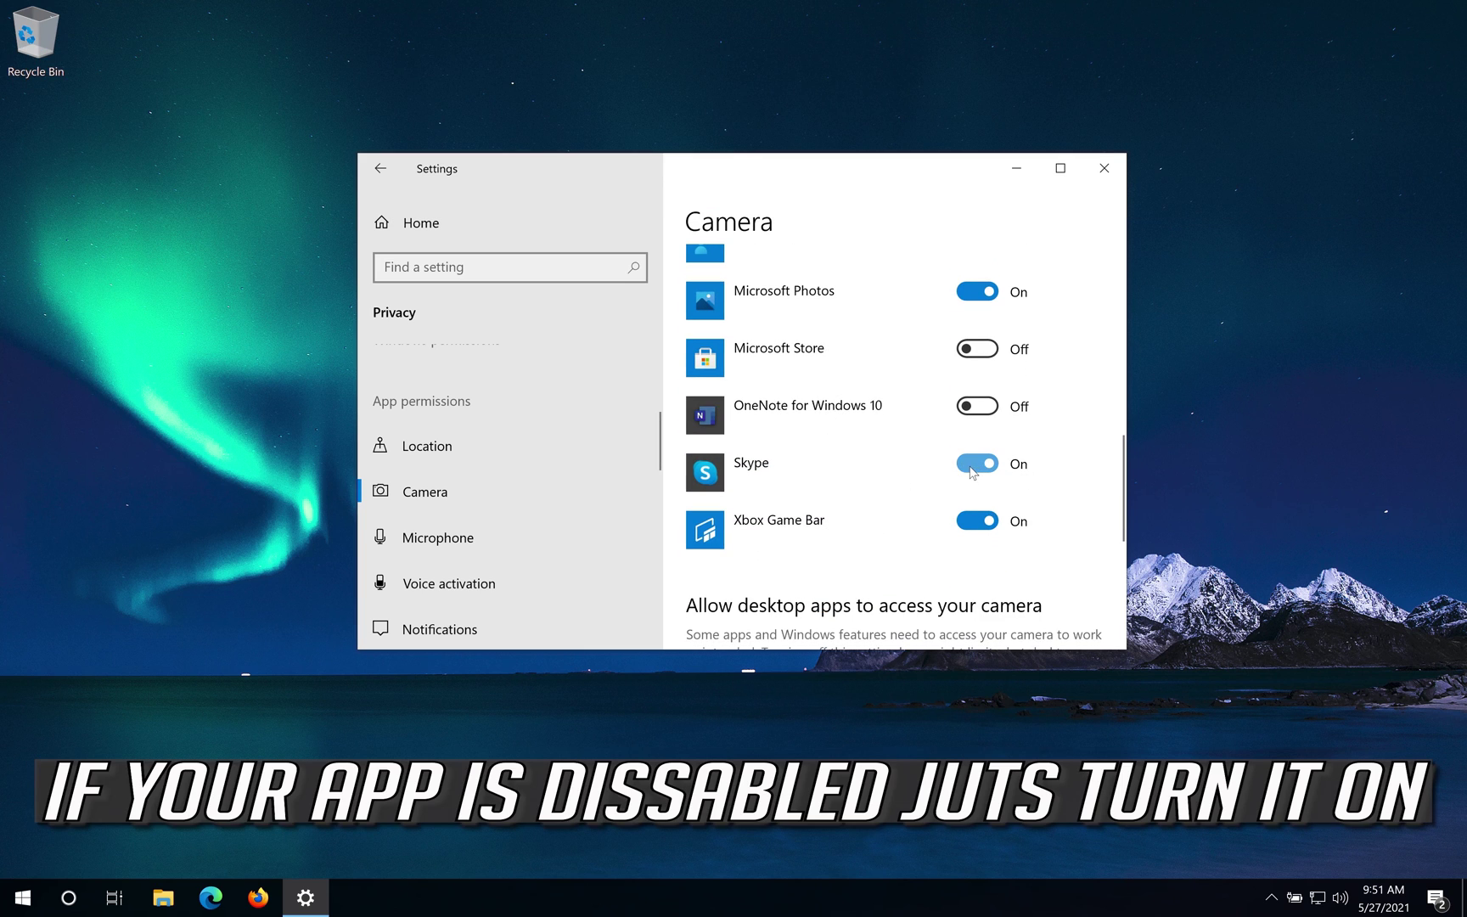
scroll(964, 470, down, 1)
scroll(965, 469, down, 2)
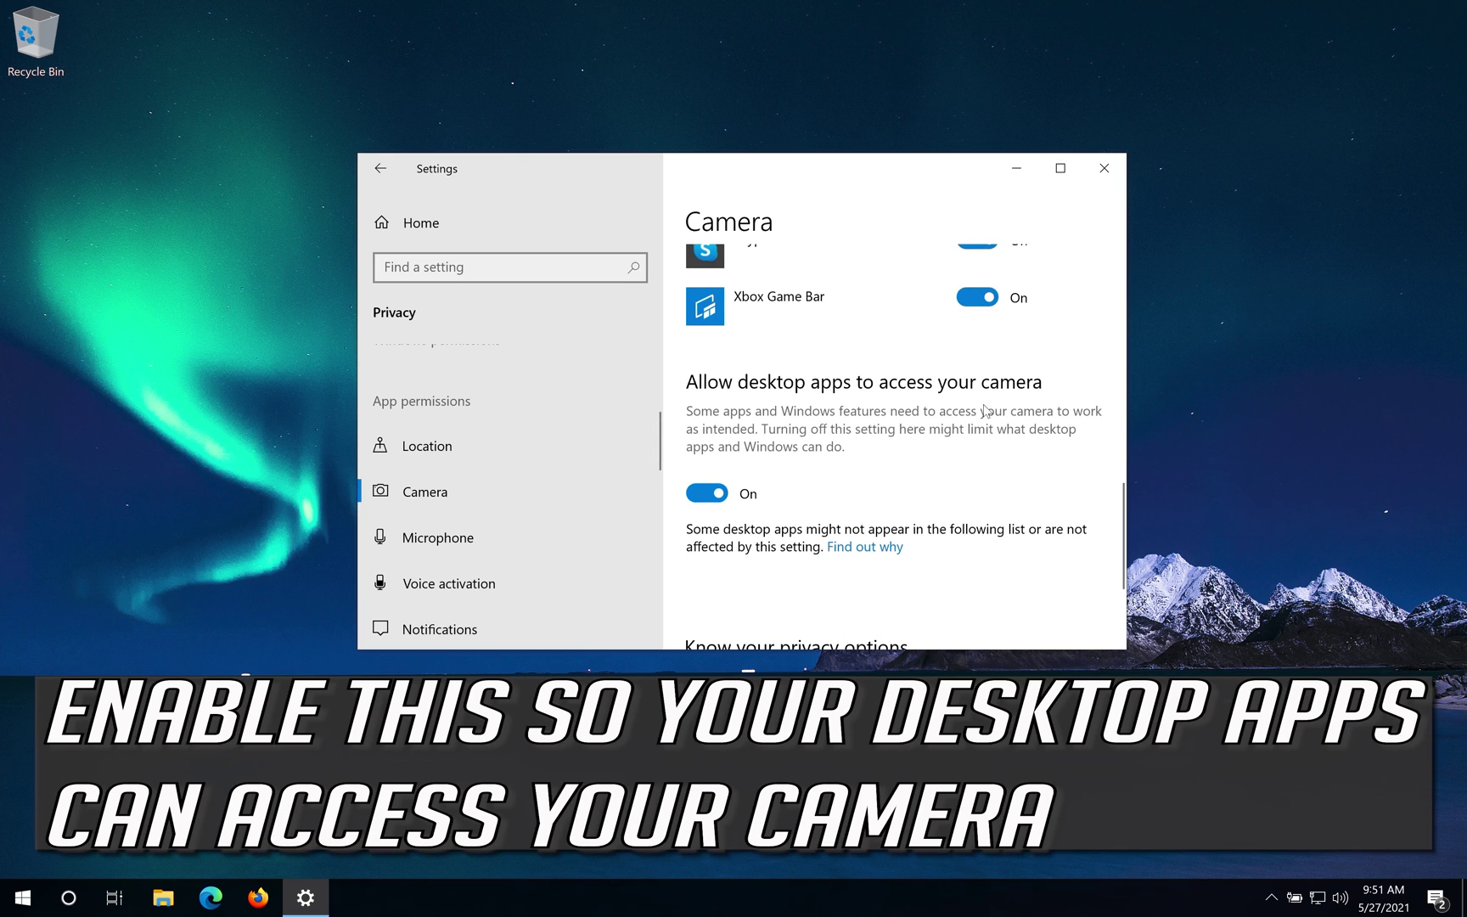
double_click(704, 493)
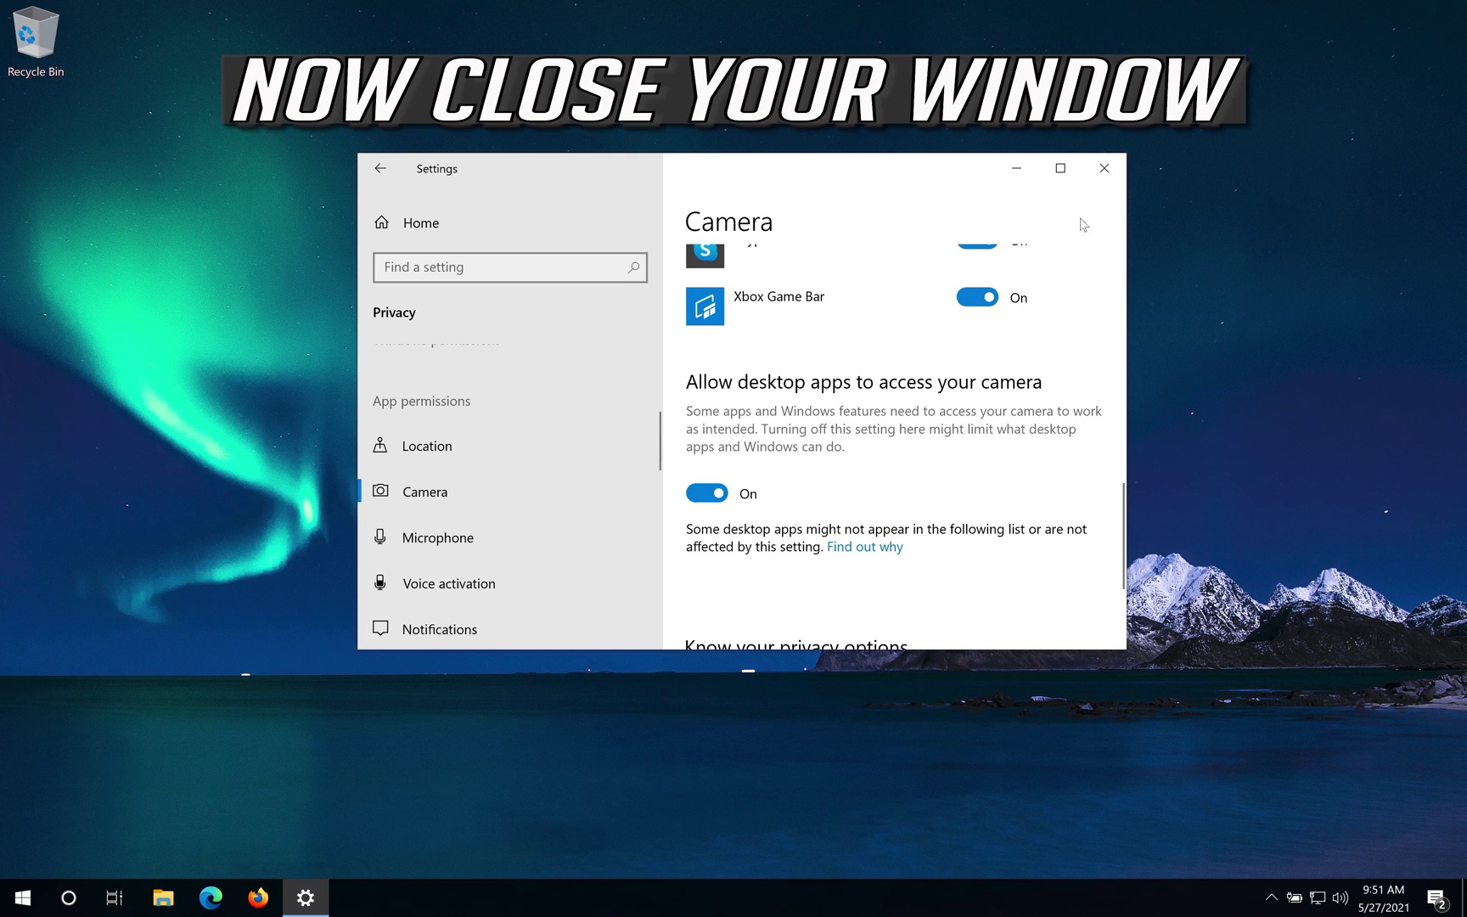
click(1104, 169)
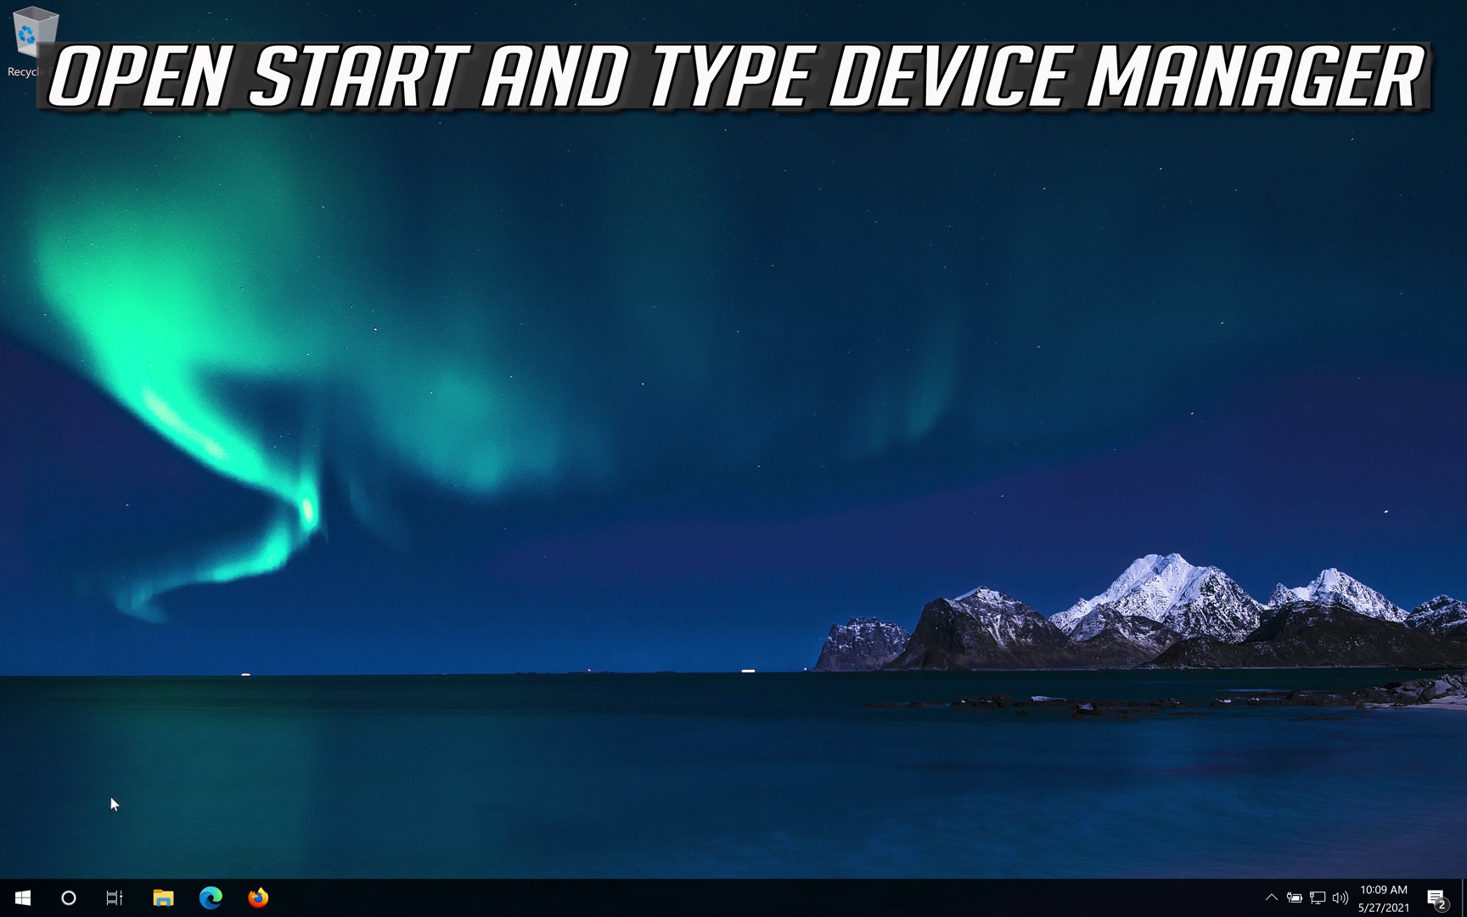
- Search 'device manager' from Start and launch the Device Manager result
click(19, 907)
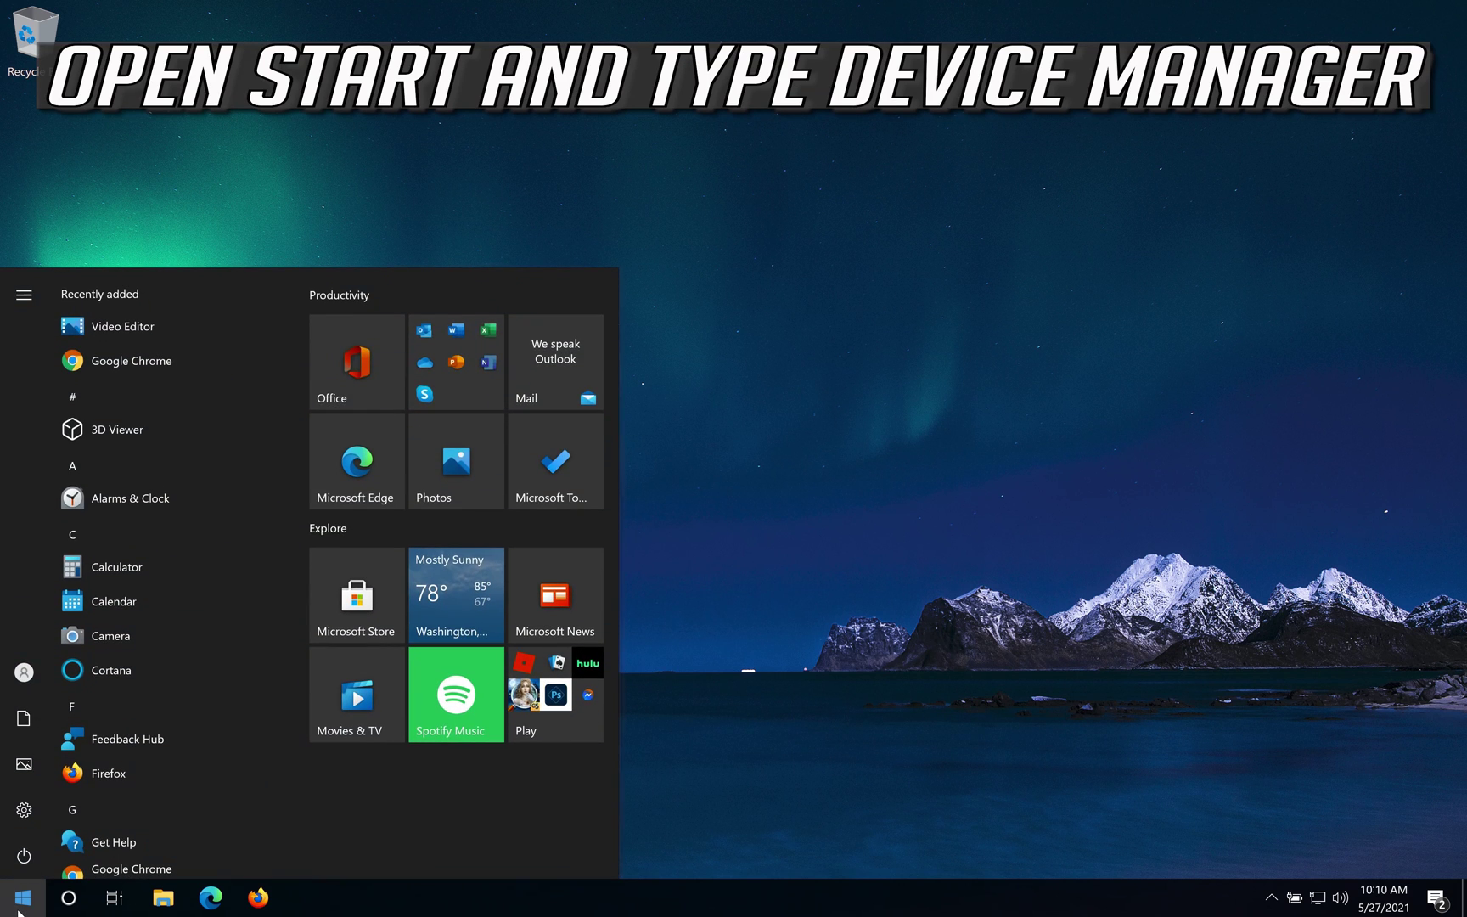
text(device)
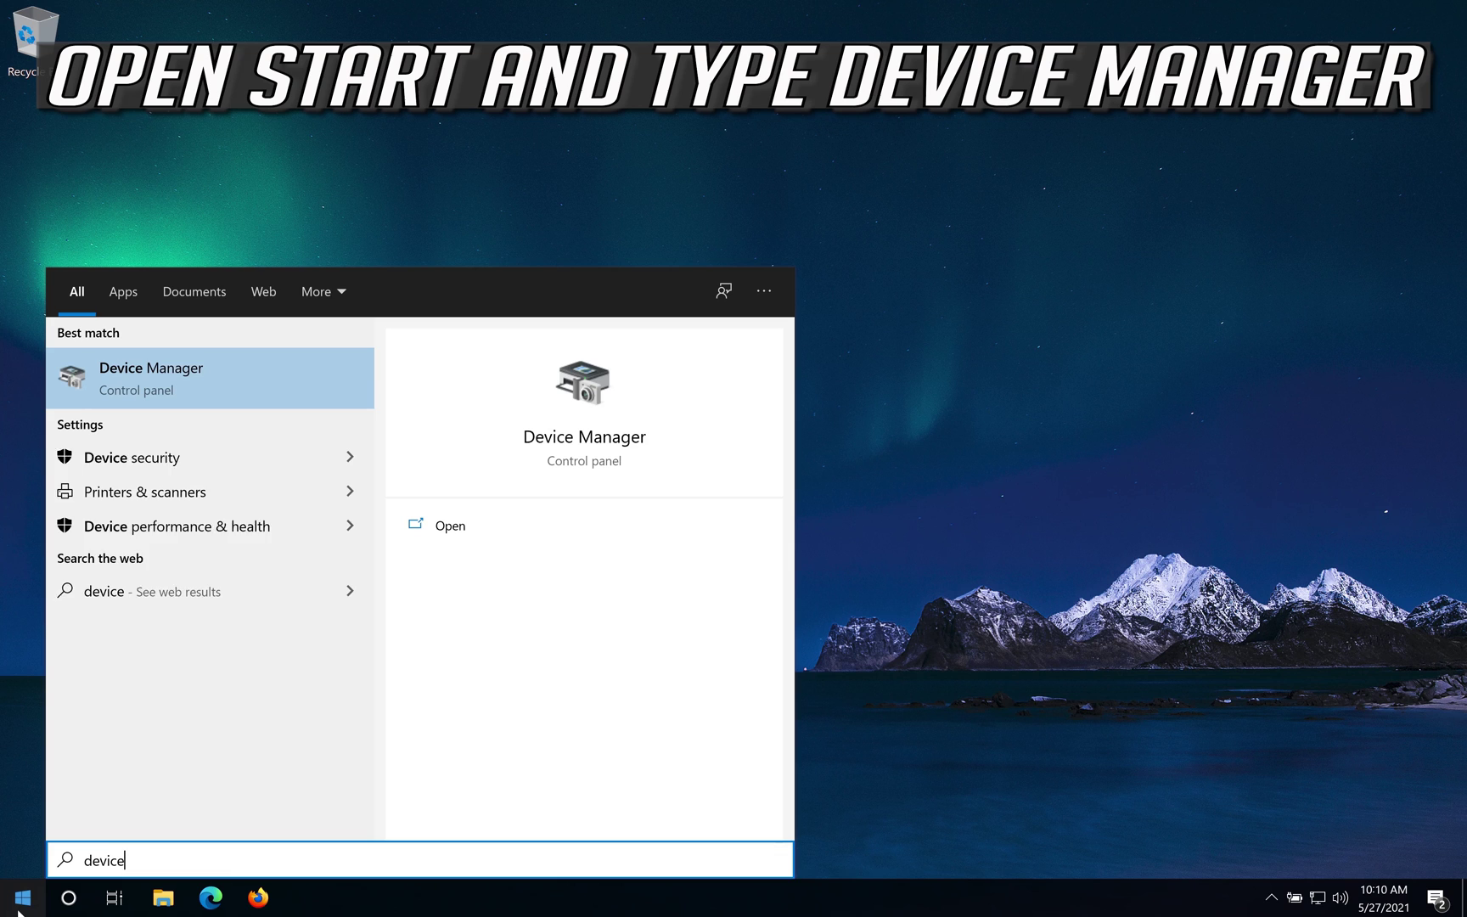
text( manager)
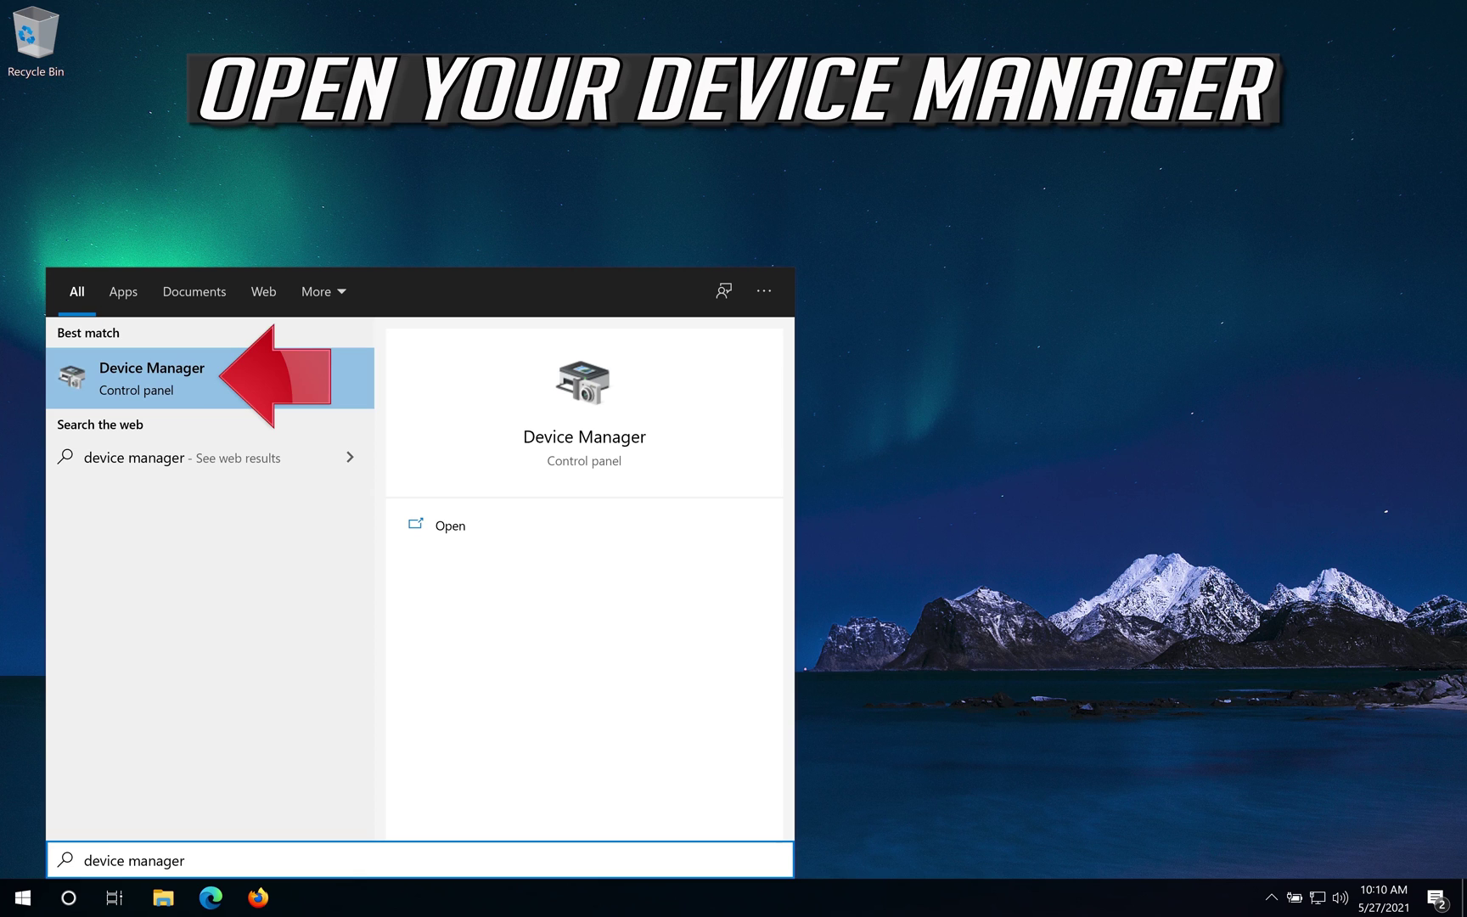
click(249, 373)
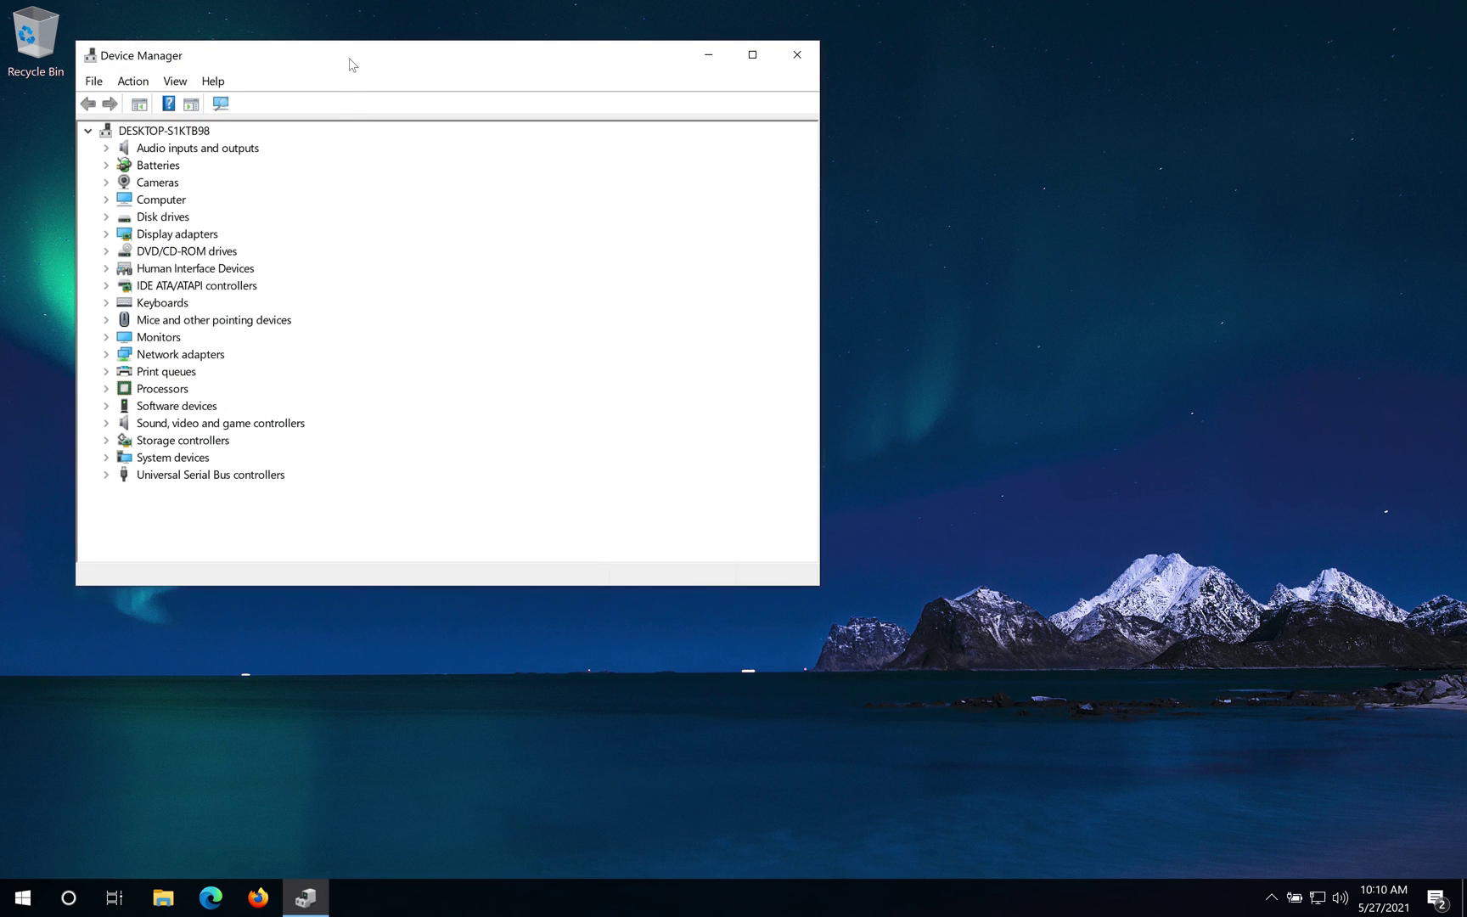
- Expand Cameras and open Properties for VirtualBox Webcam - Integrated Webcam
mouse_move(352, 65)
mouse_down()
mouse_move(709, 162)
mouse_move(691, 146)
mouse_up()
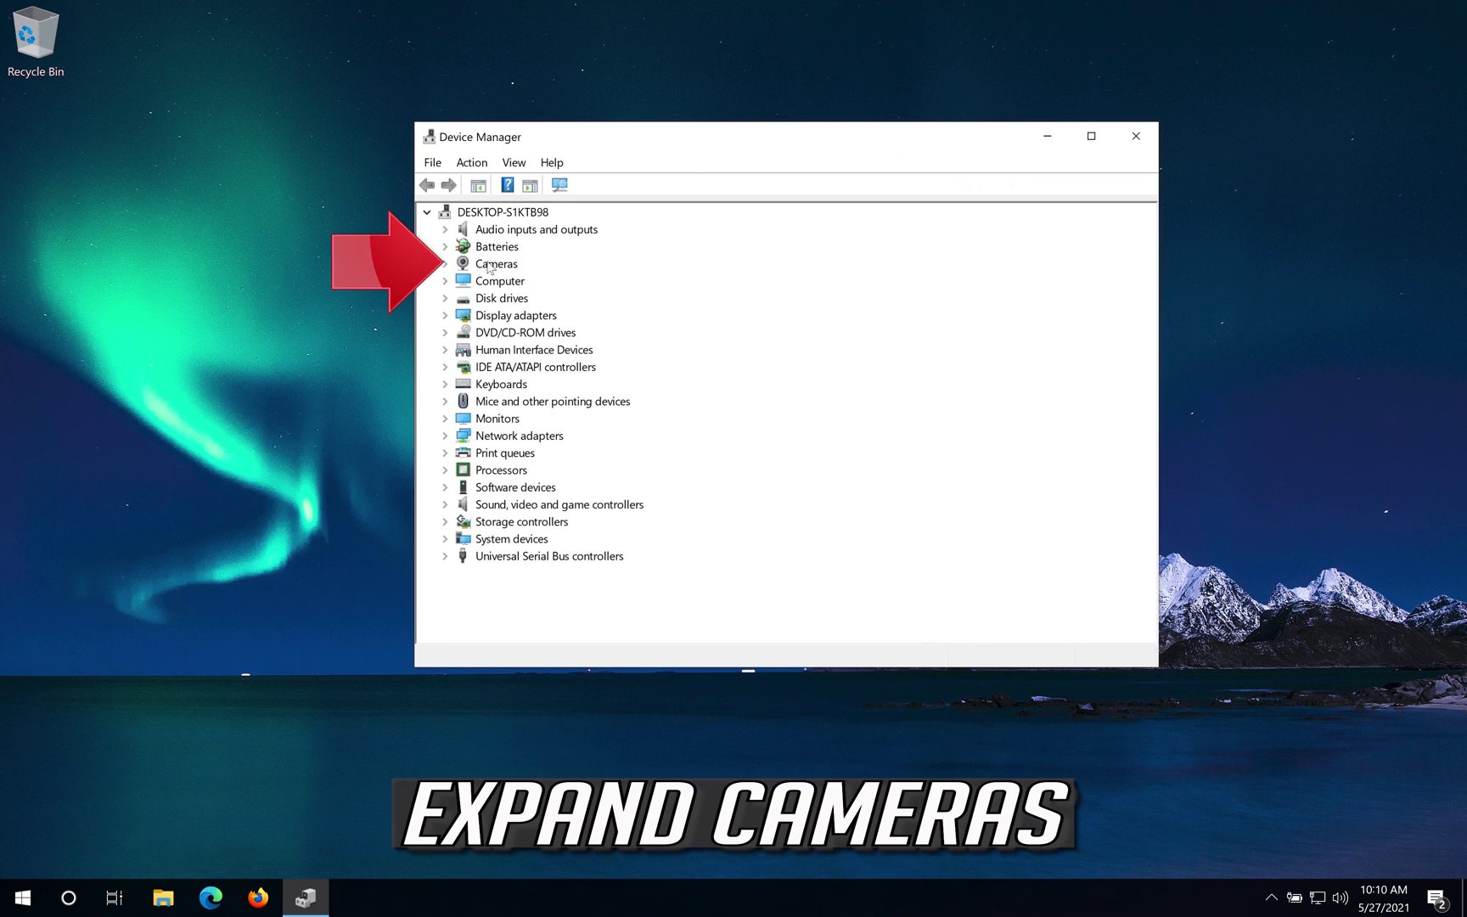
click(445, 264)
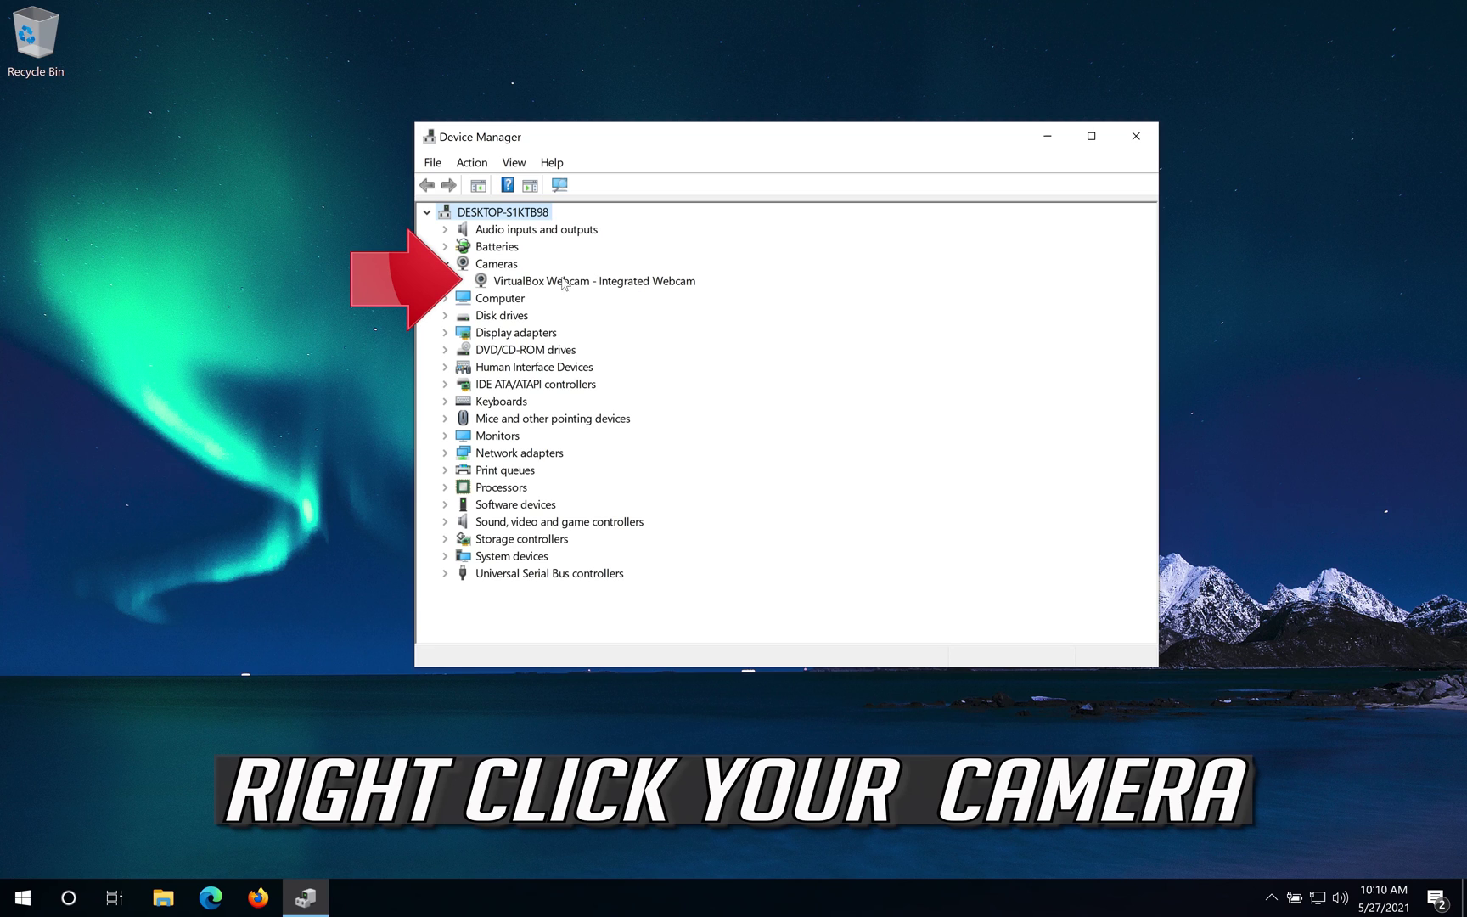
right_click(618, 281)
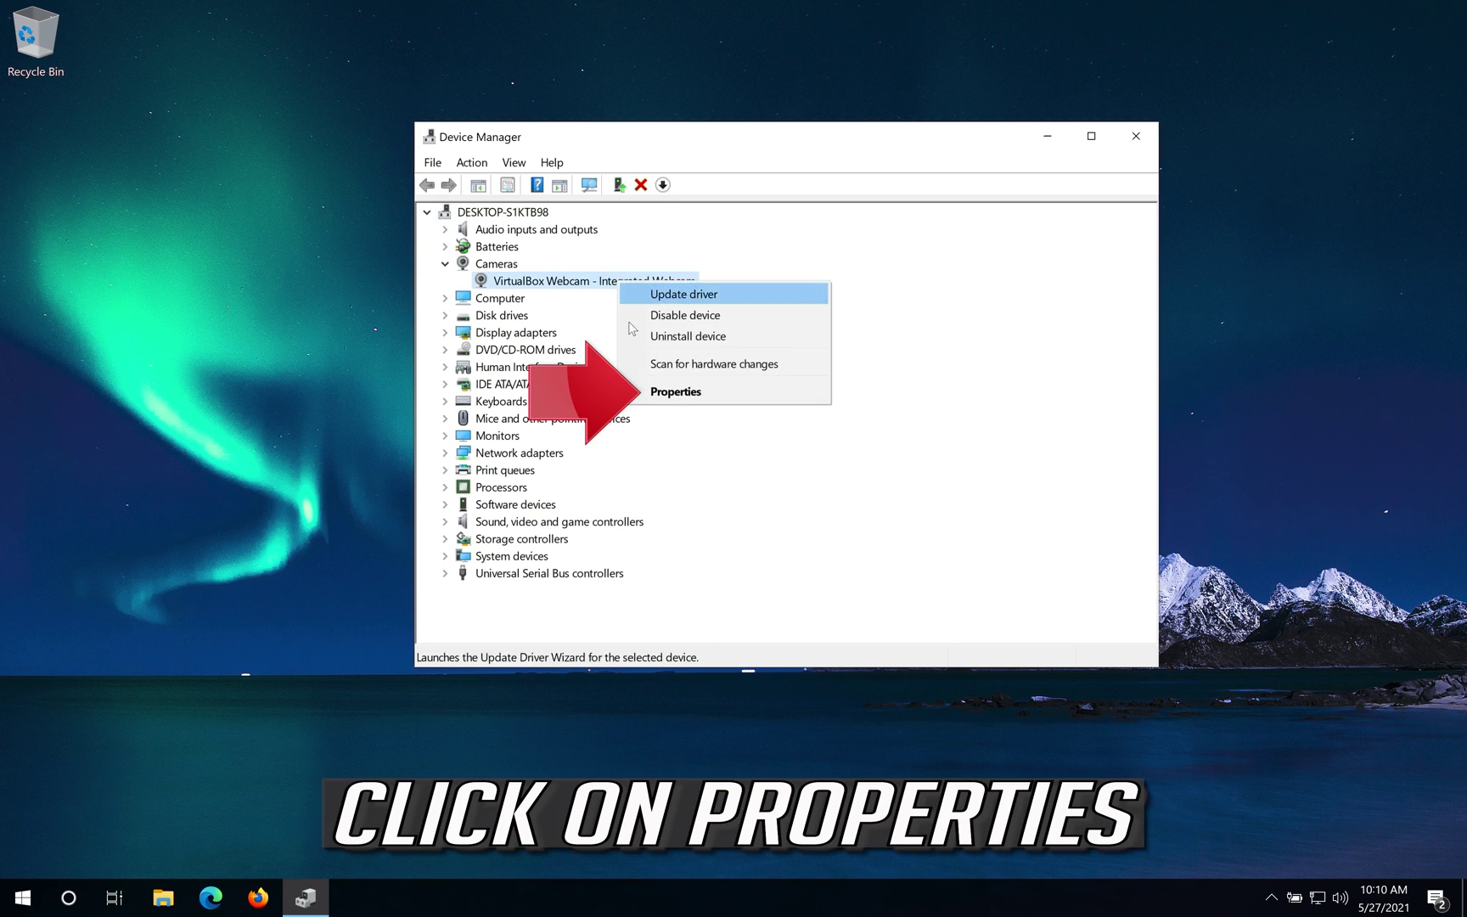
click(719, 398)
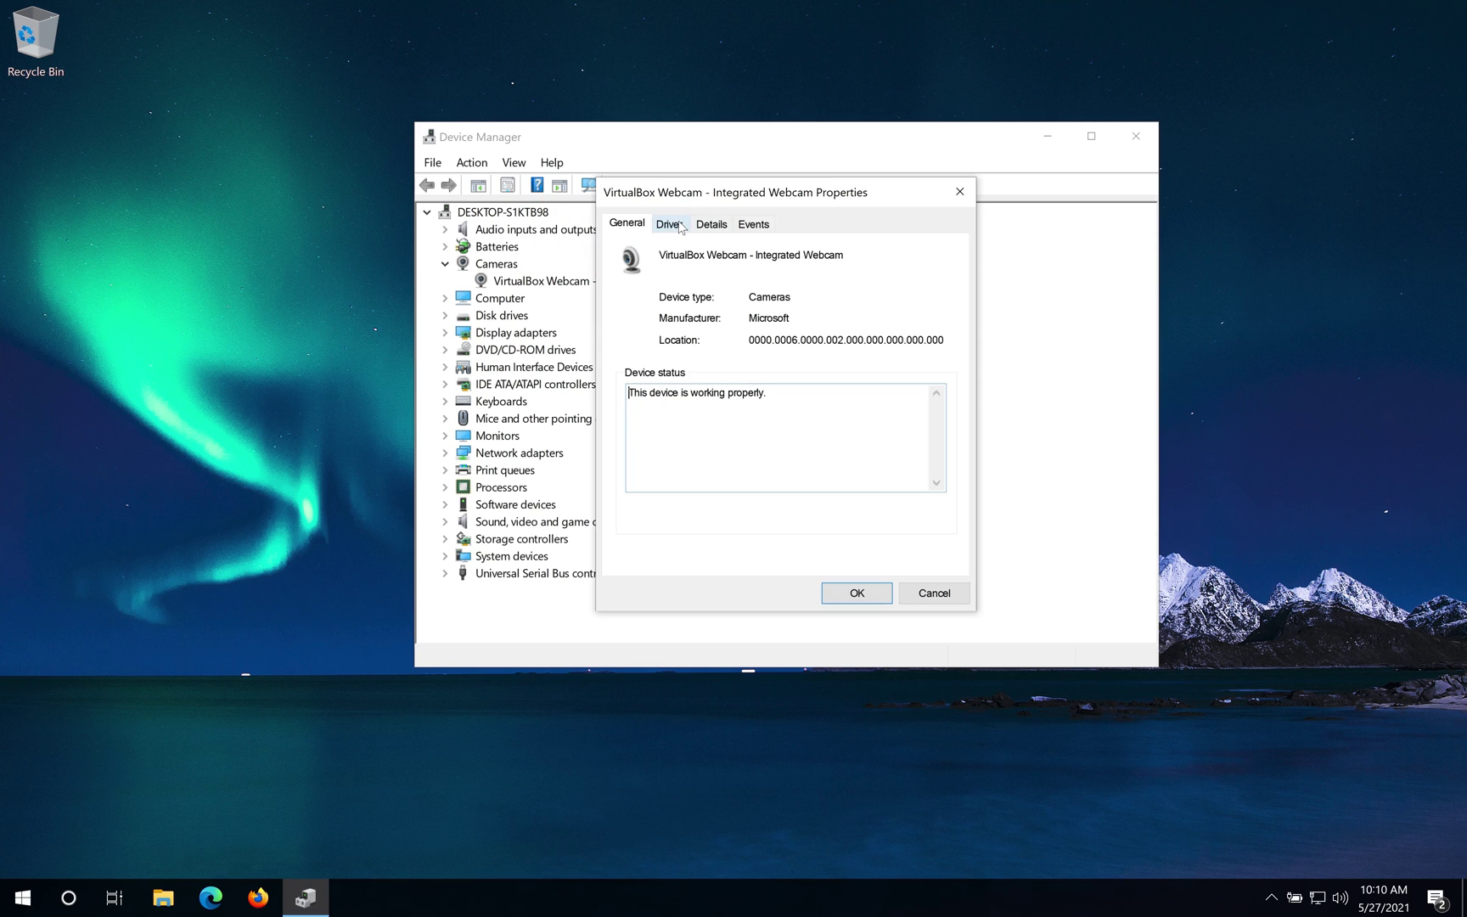
- Update the webcam driver by automatic search, then check Windows Update for newer drivers
click(680, 228)
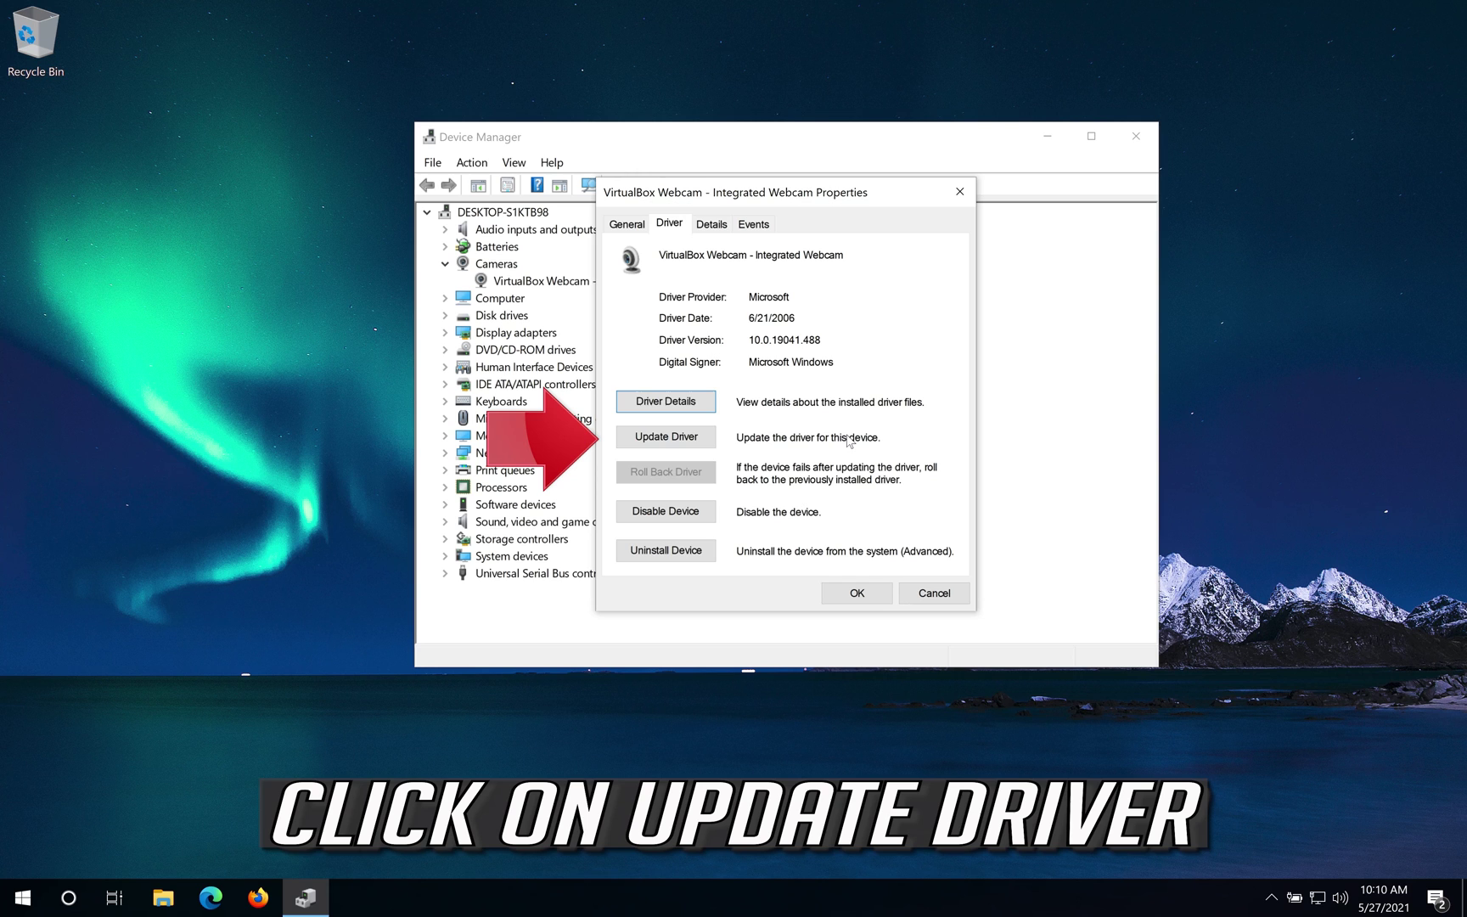
click(658, 437)
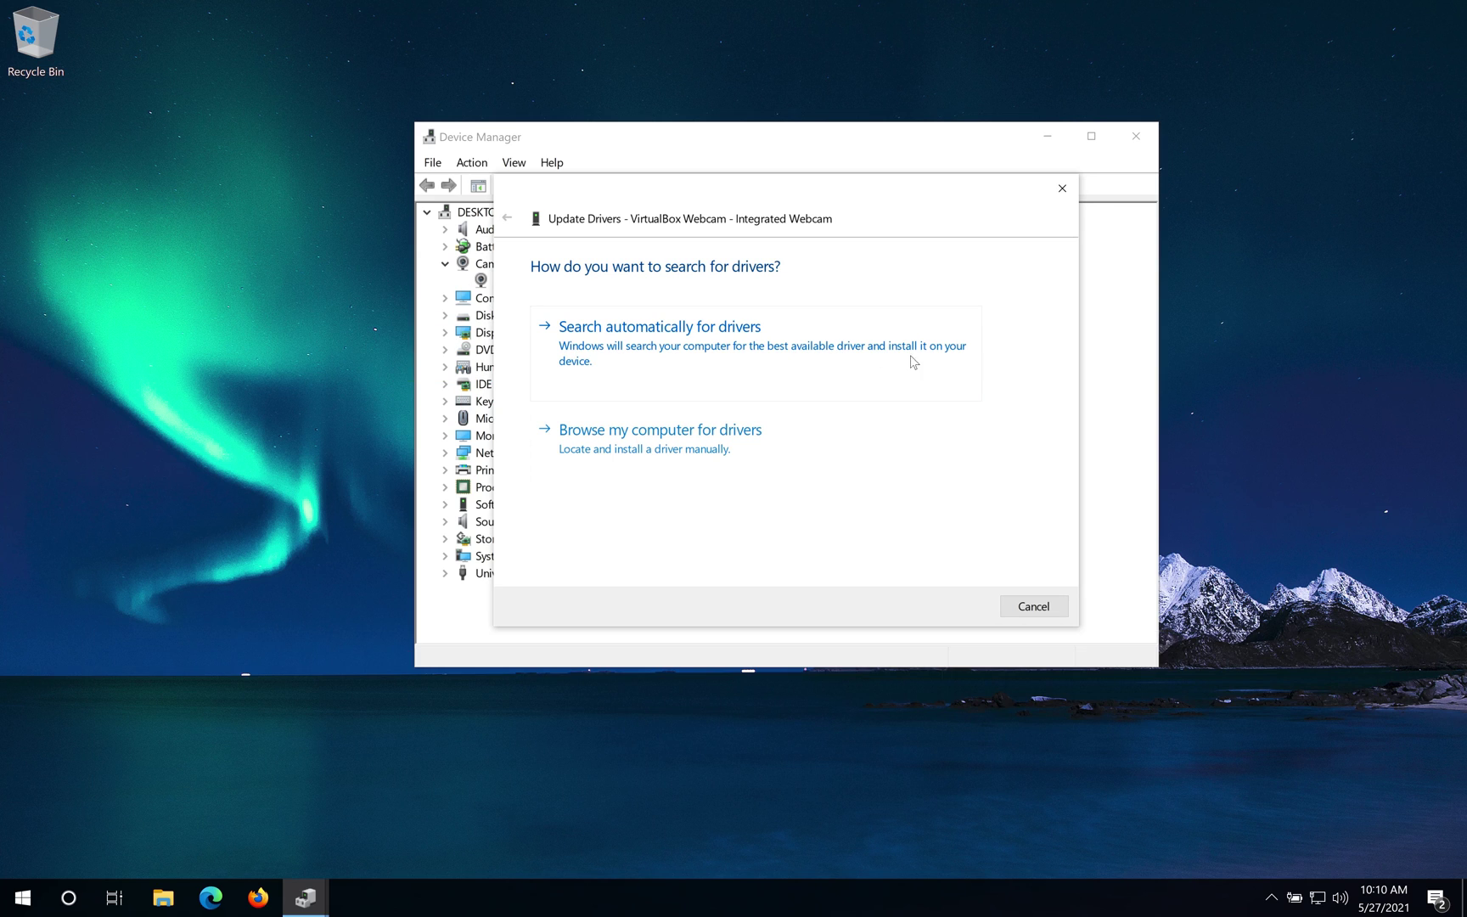
click(721, 365)
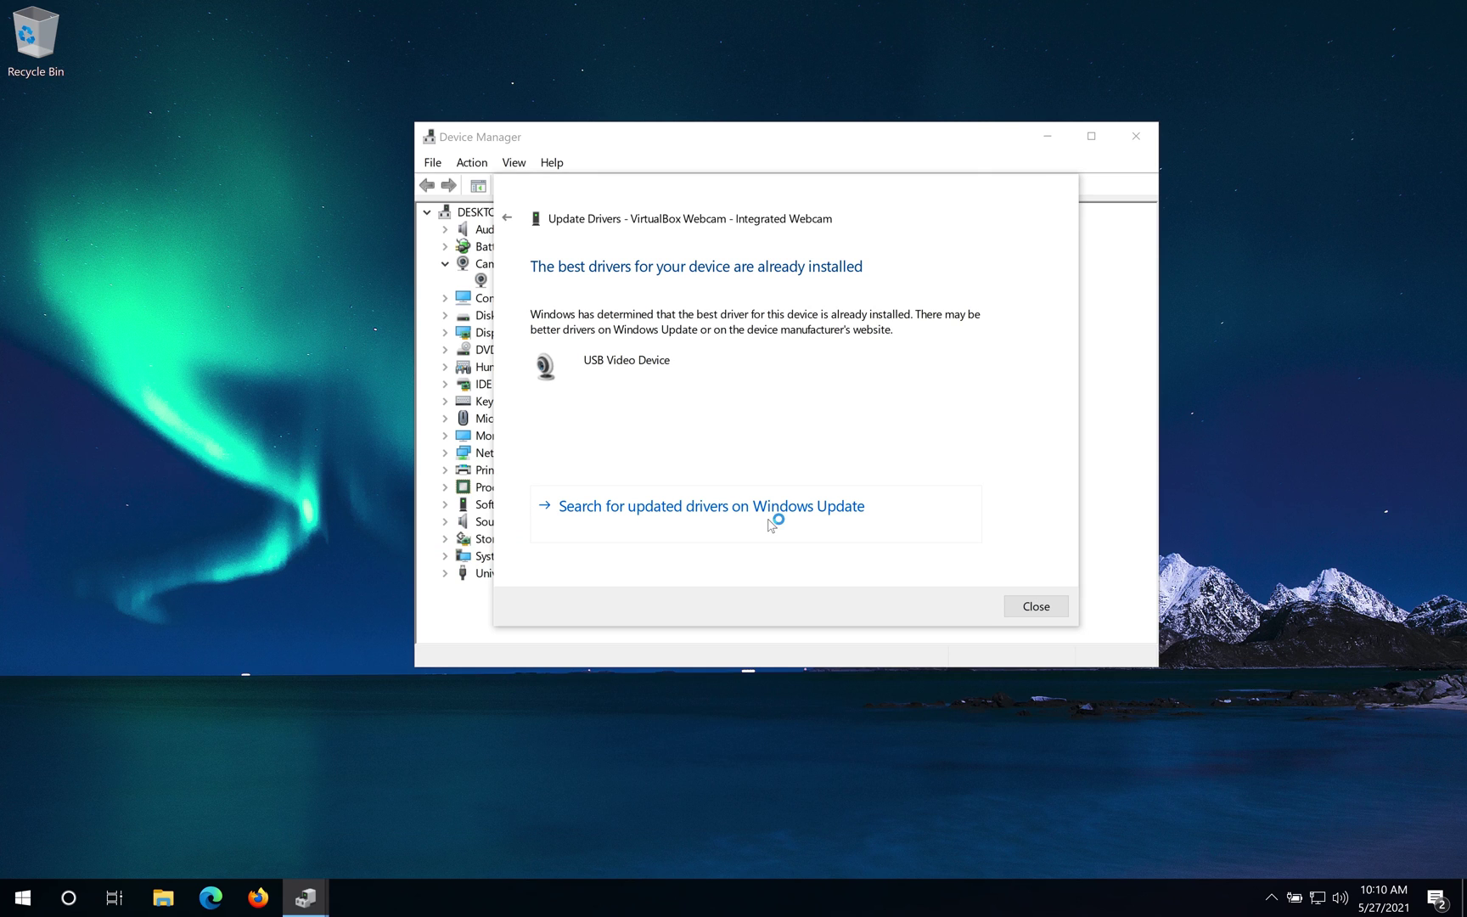
click(771, 525)
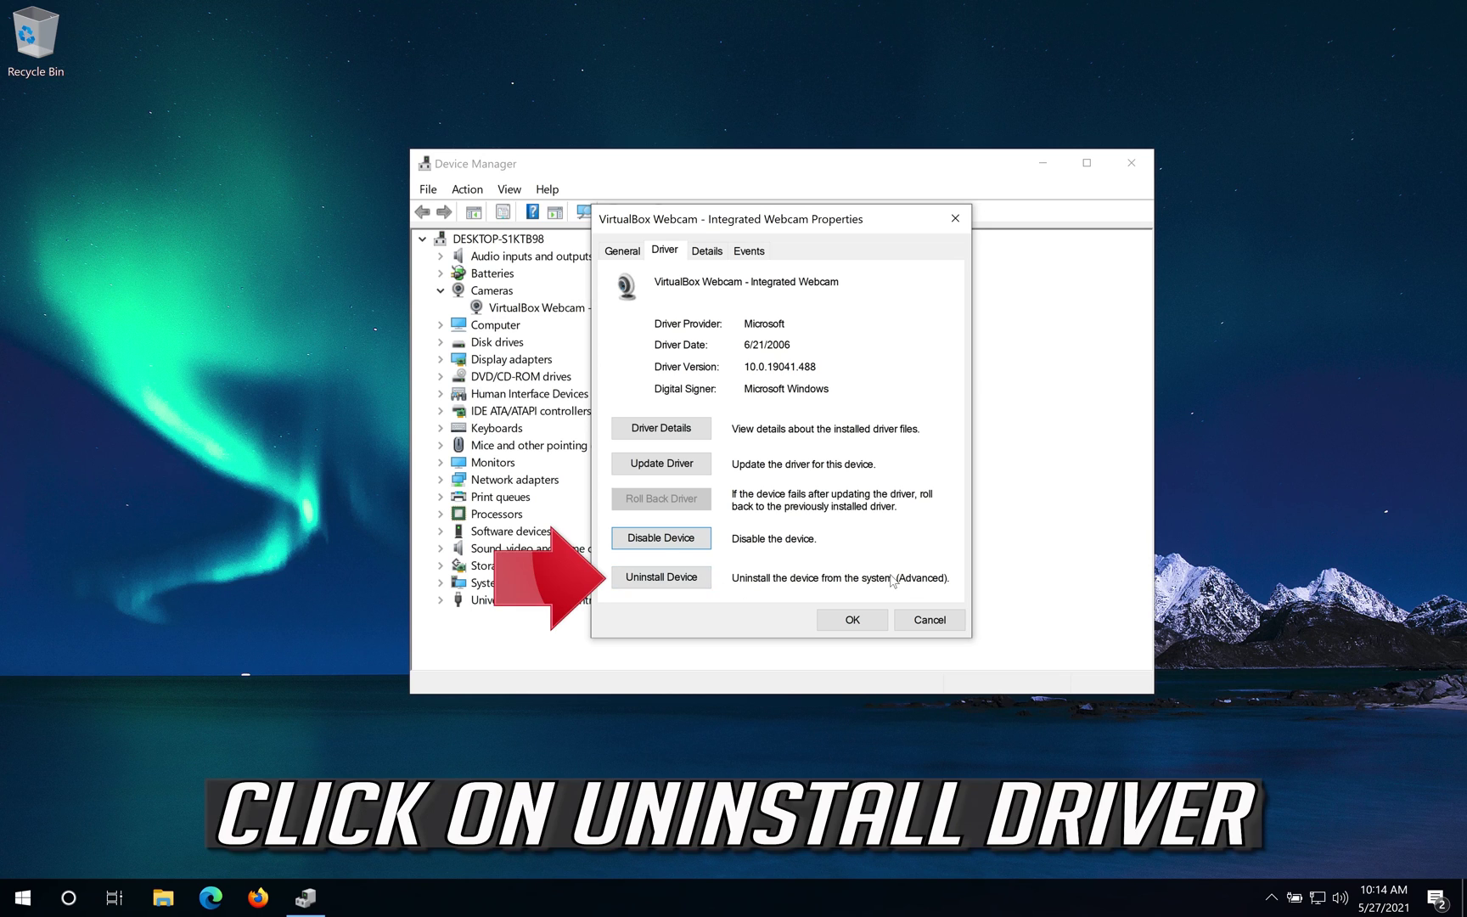
- Uninstall the VirtualBox Webcam device, confirm, and close Device Manager
click(654, 580)
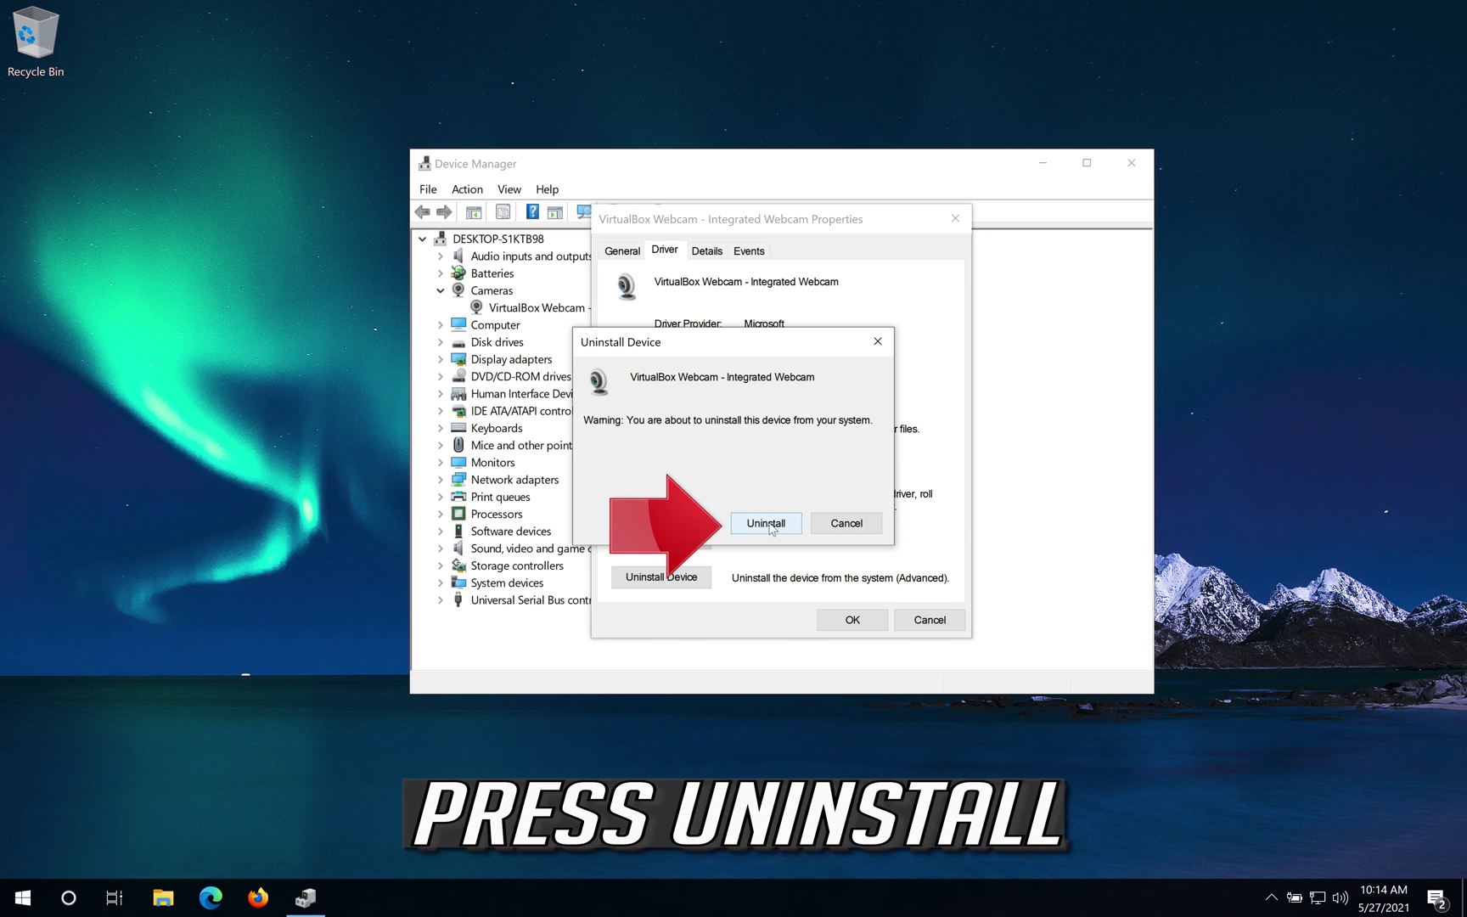
click(769, 525)
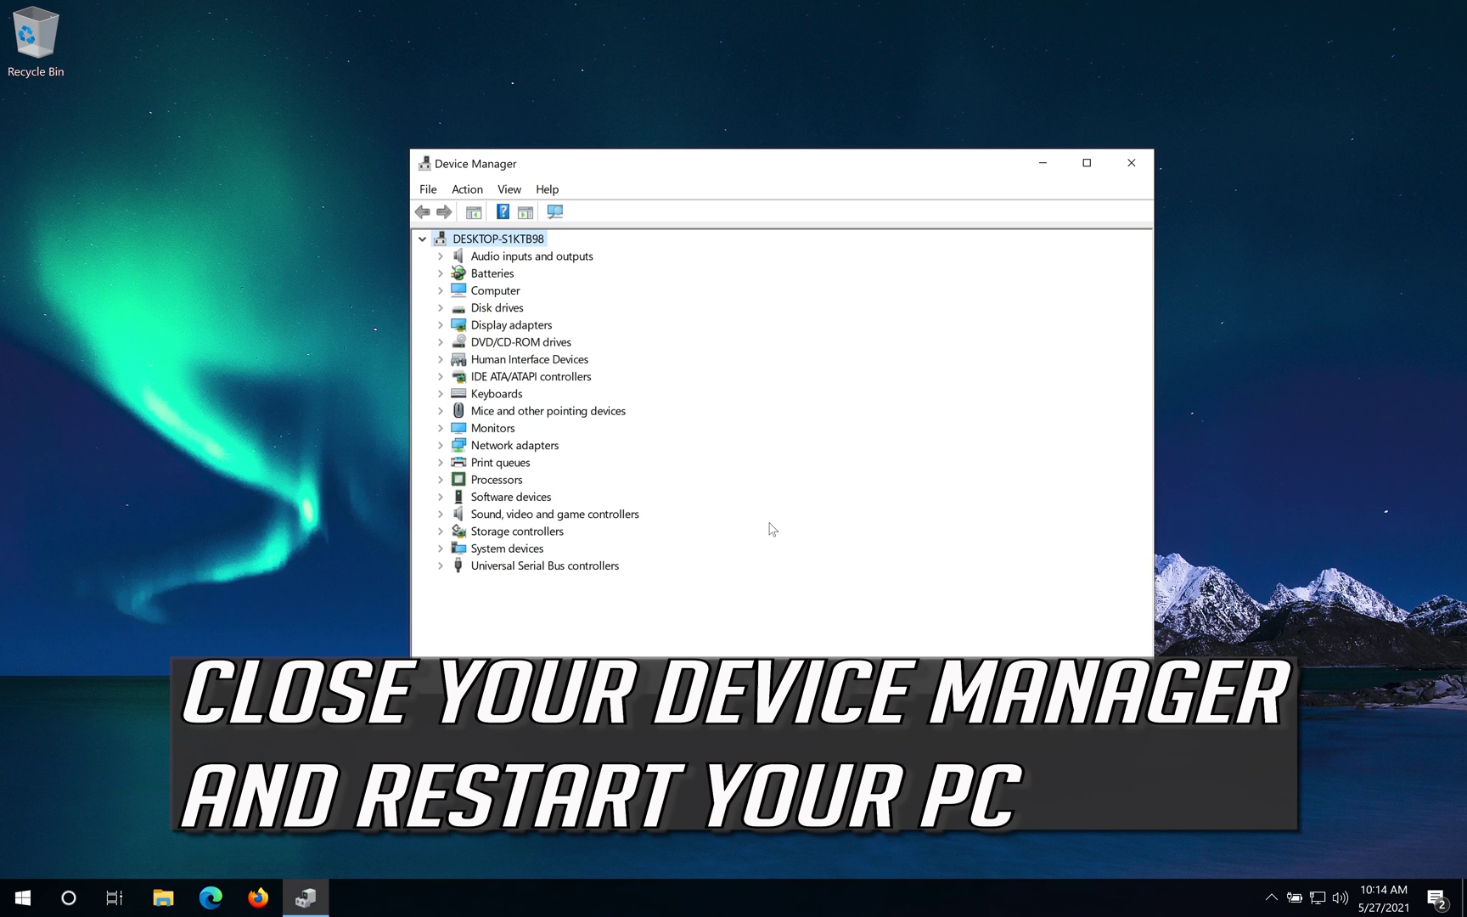
click(1142, 162)
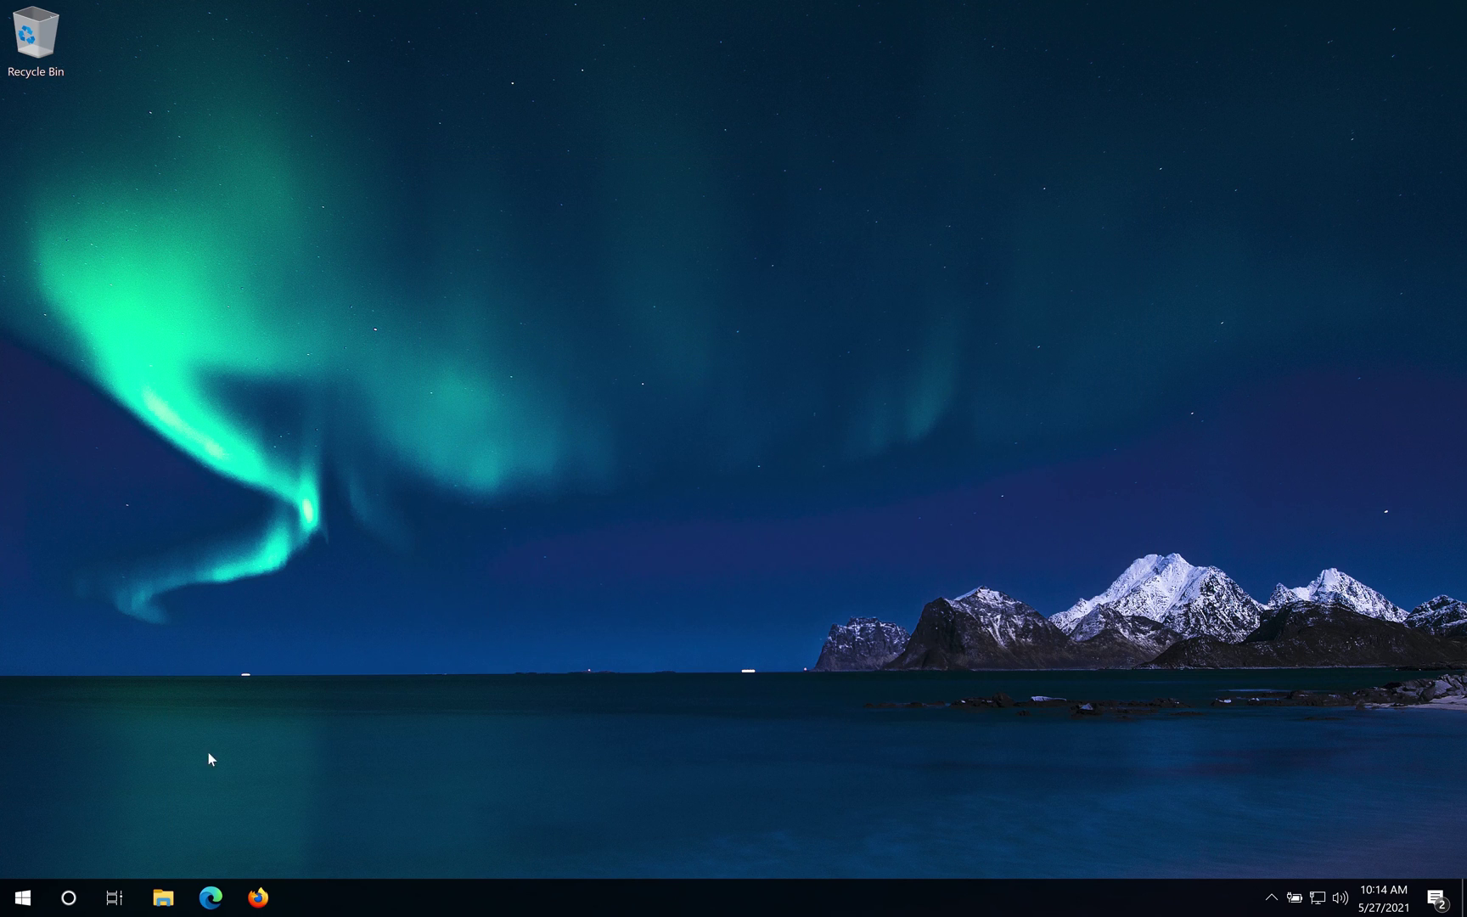
- Restart the PC from the Start menu's power options
click(22, 898)
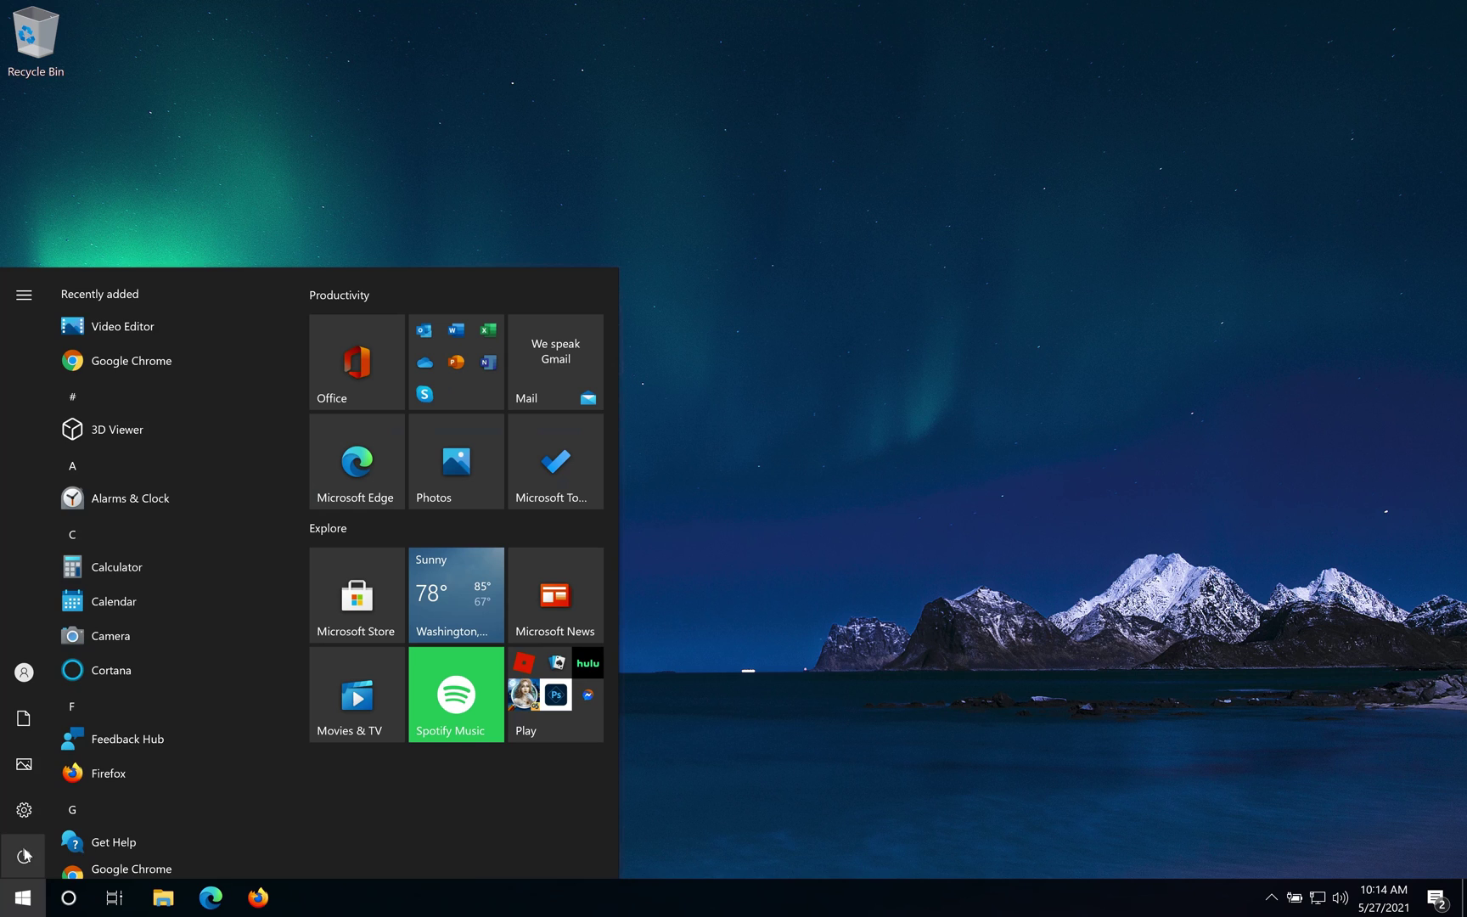
click(24, 856)
click(67, 810)
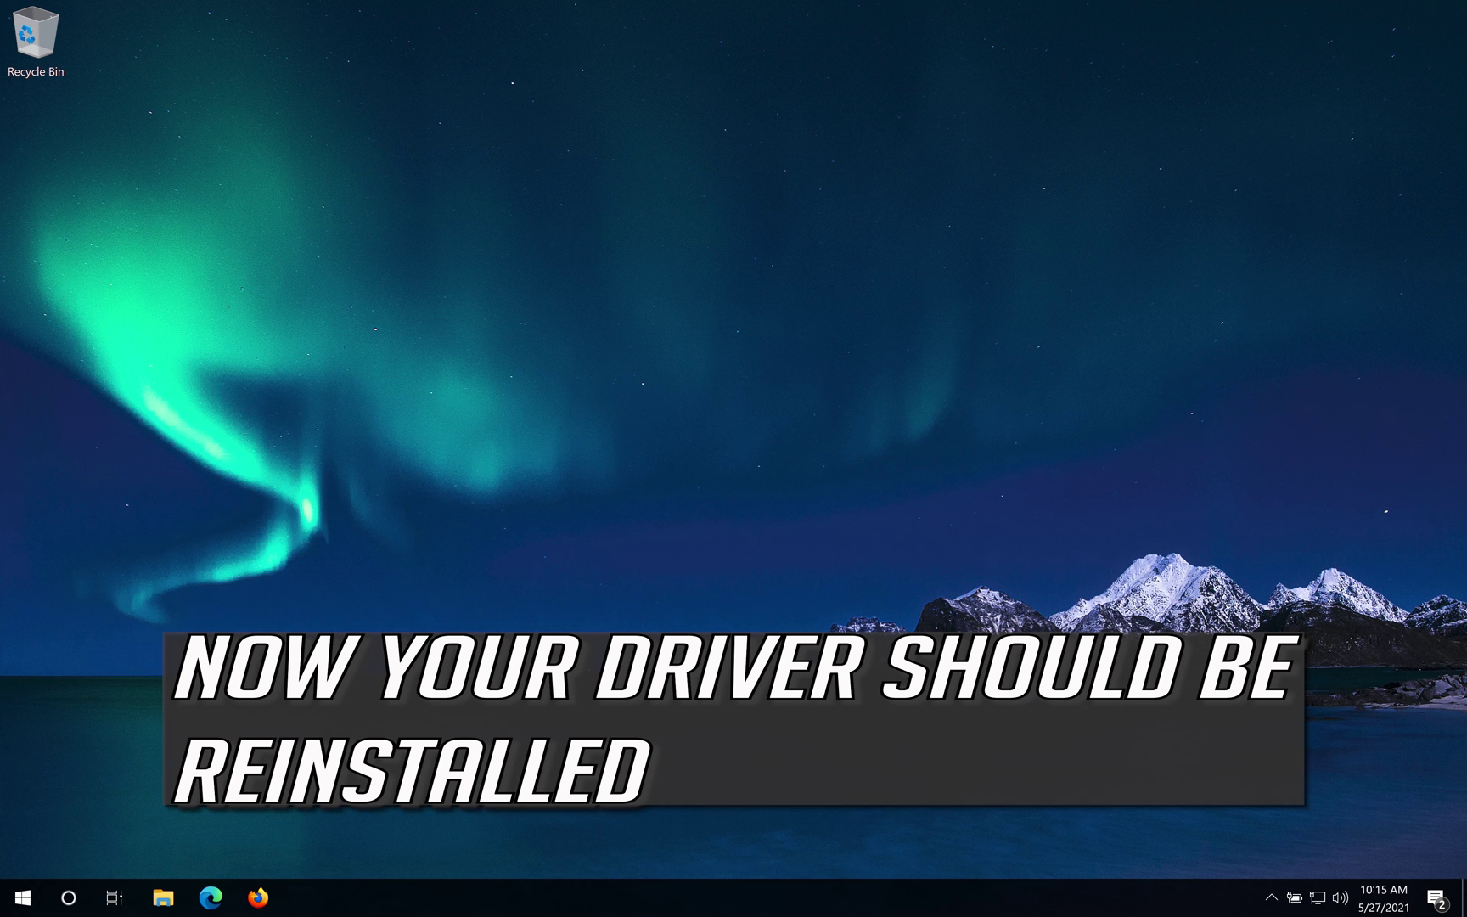
- After reboot, search 'device' in Start, open Device Manager and centre its window
key(super)
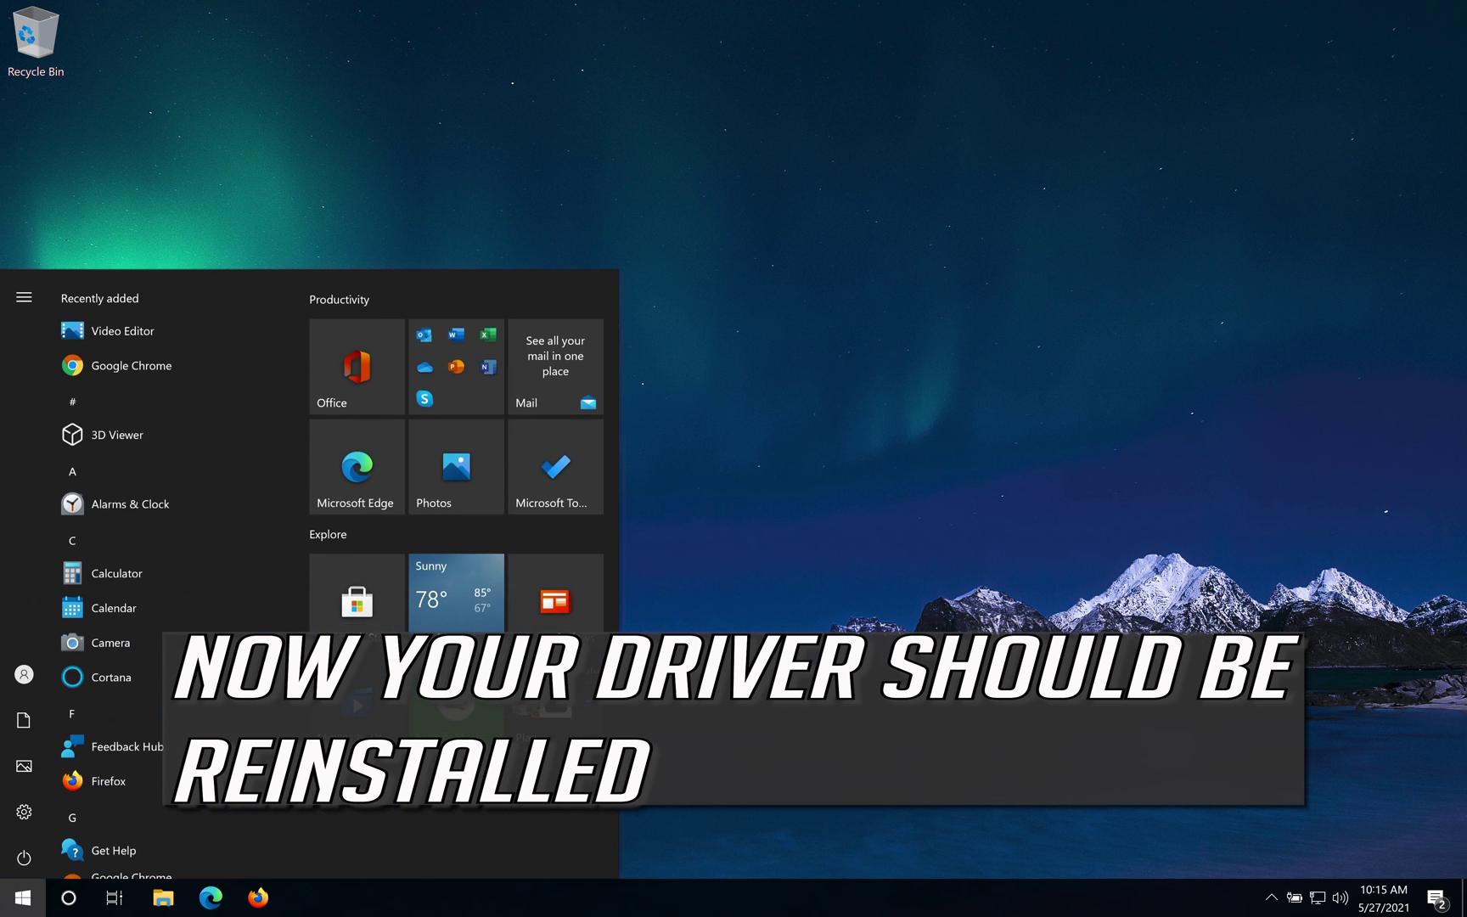
text(devi)
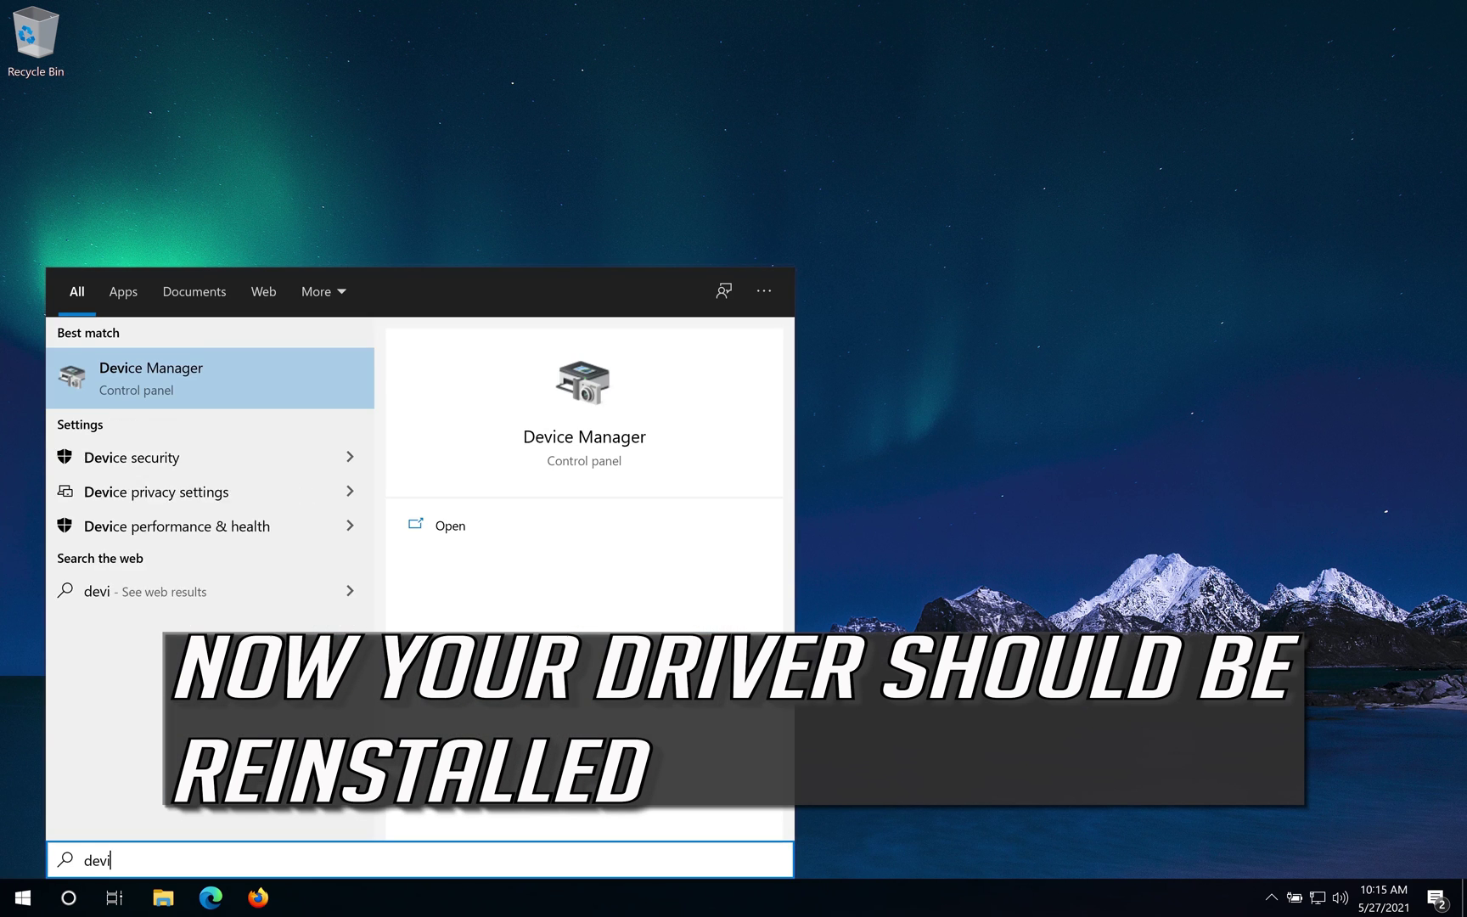
text(ce)
key(Return)
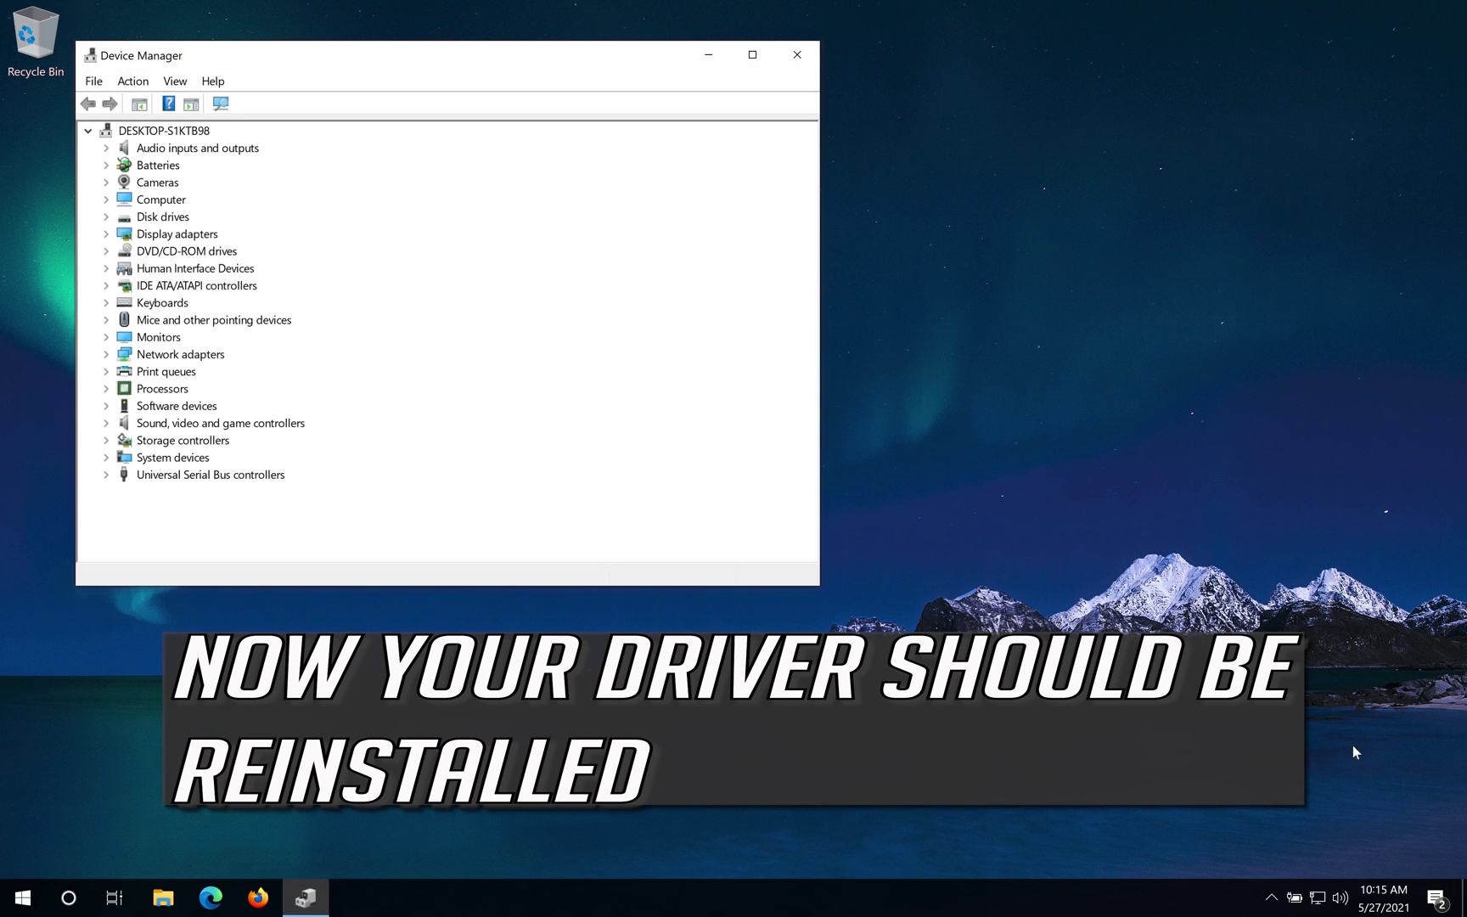
drag(509, 58, 848, 181)
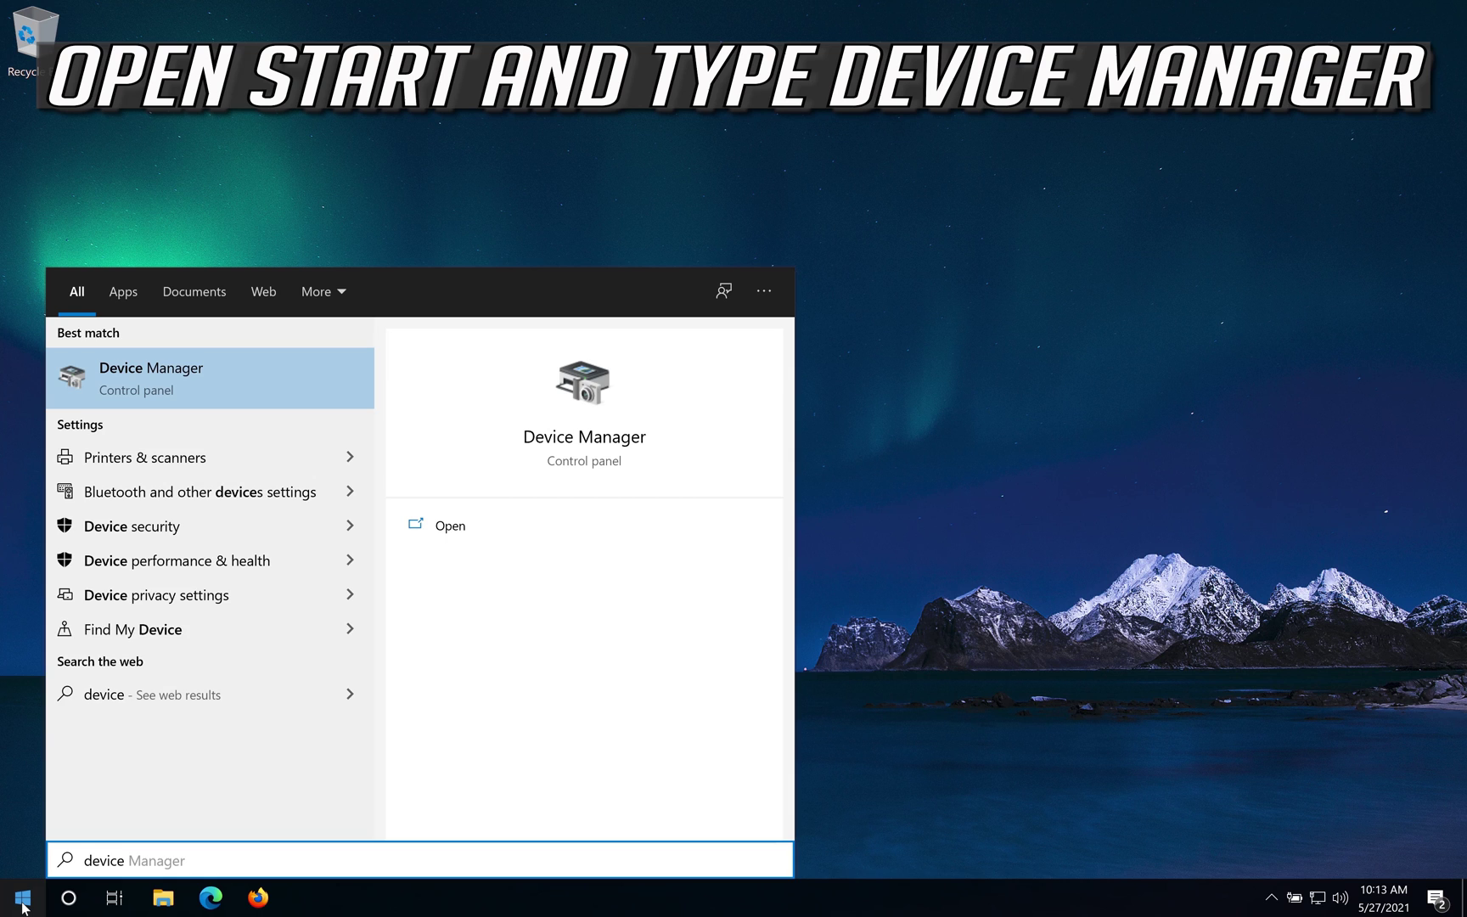
- Reopen Device Manager, expand Cameras and open the VirtualBox Webcam - Integrated Webcam's Properties
text(manager)
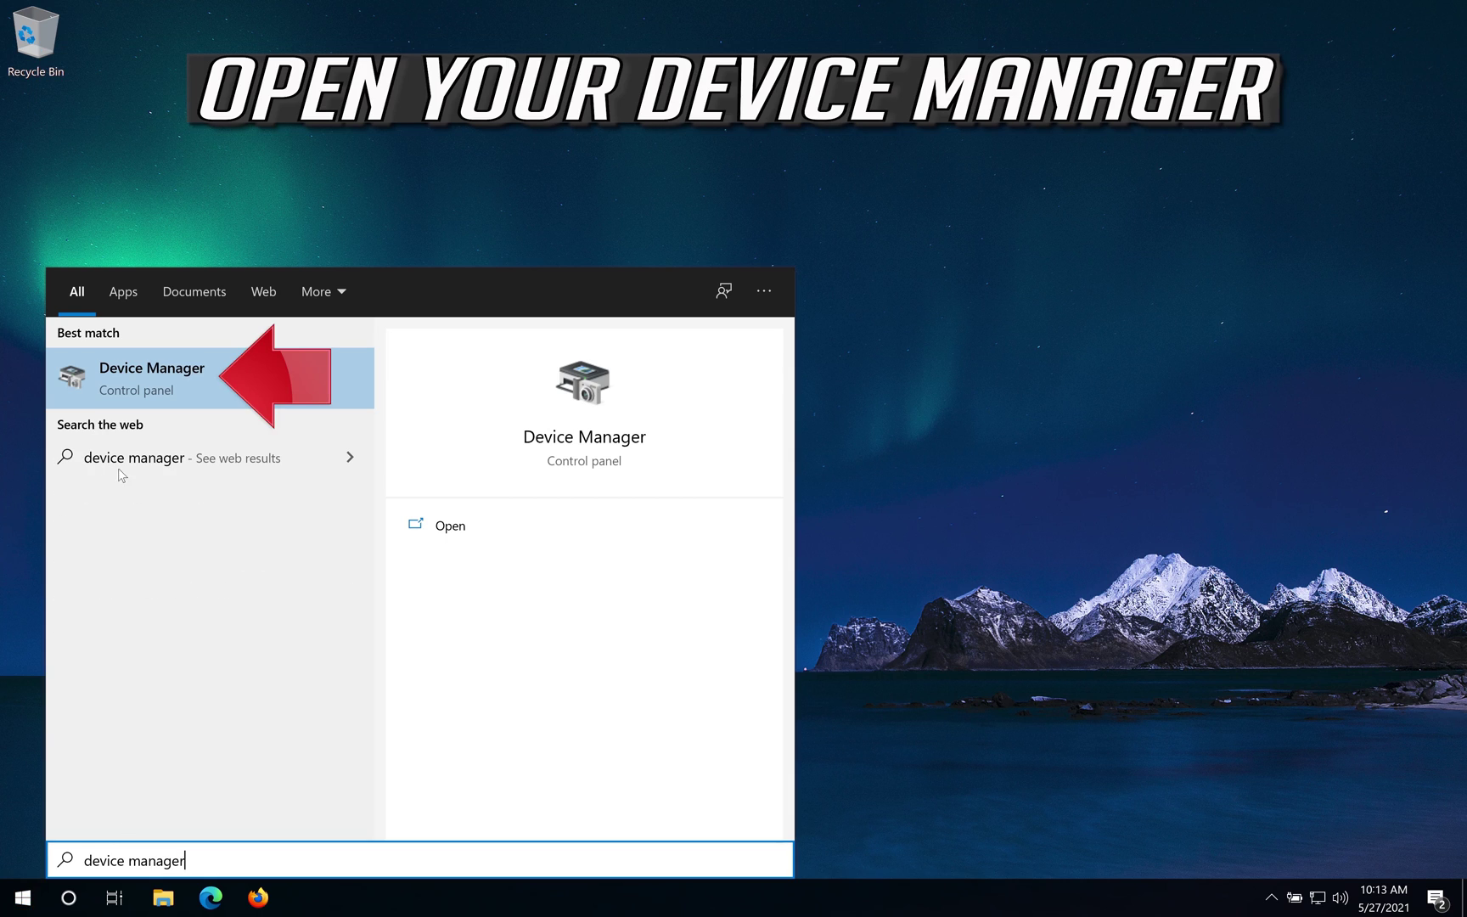
click(197, 374)
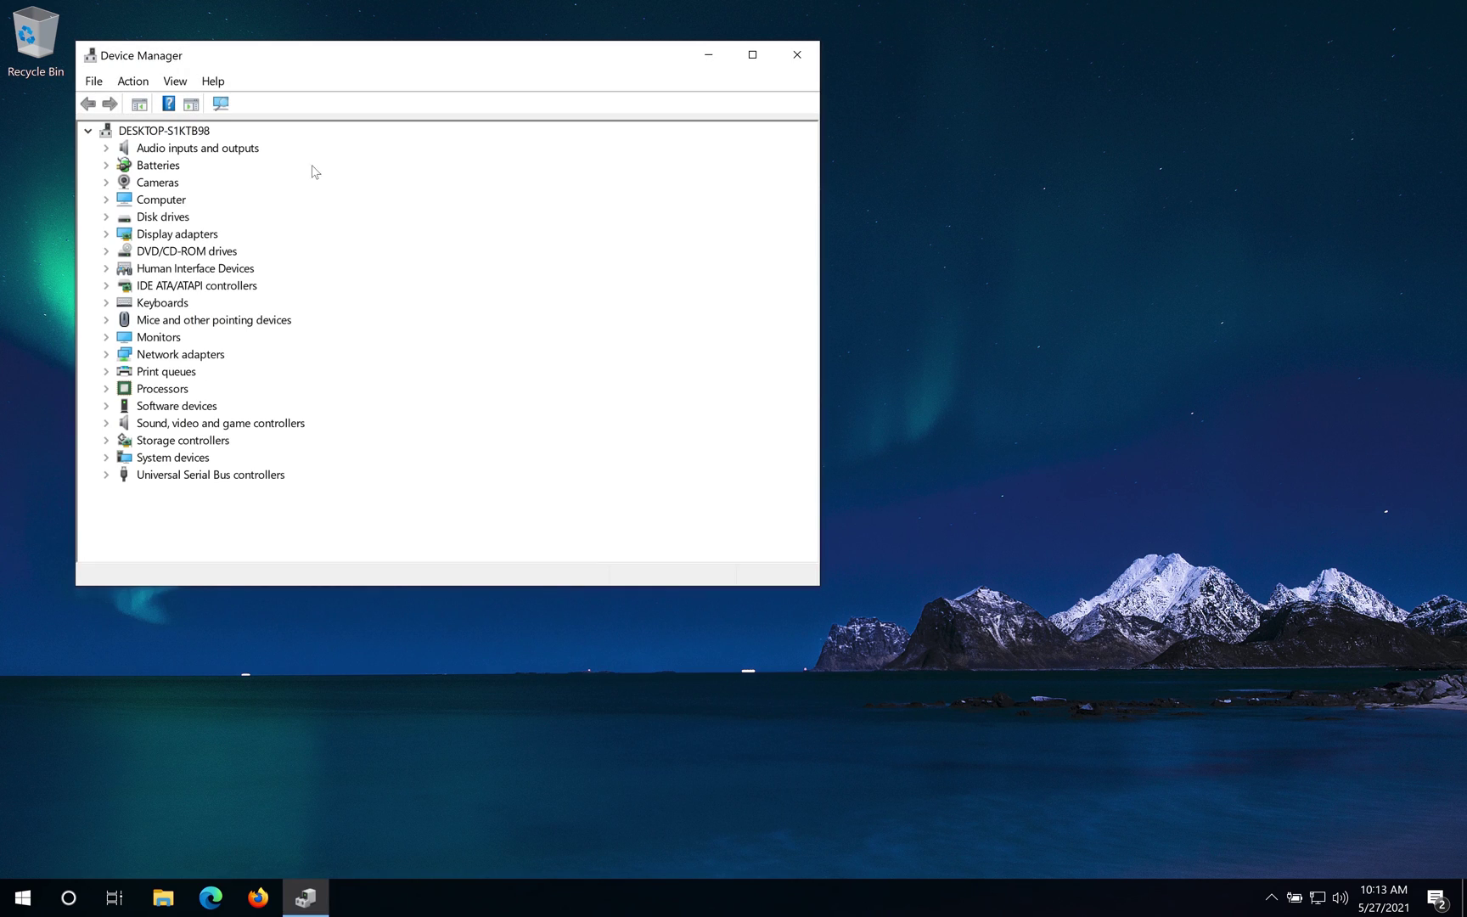
mouse_move(329, 59)
mouse_down()
mouse_move(690, 168)
mouse_move(663, 168)
mouse_up()
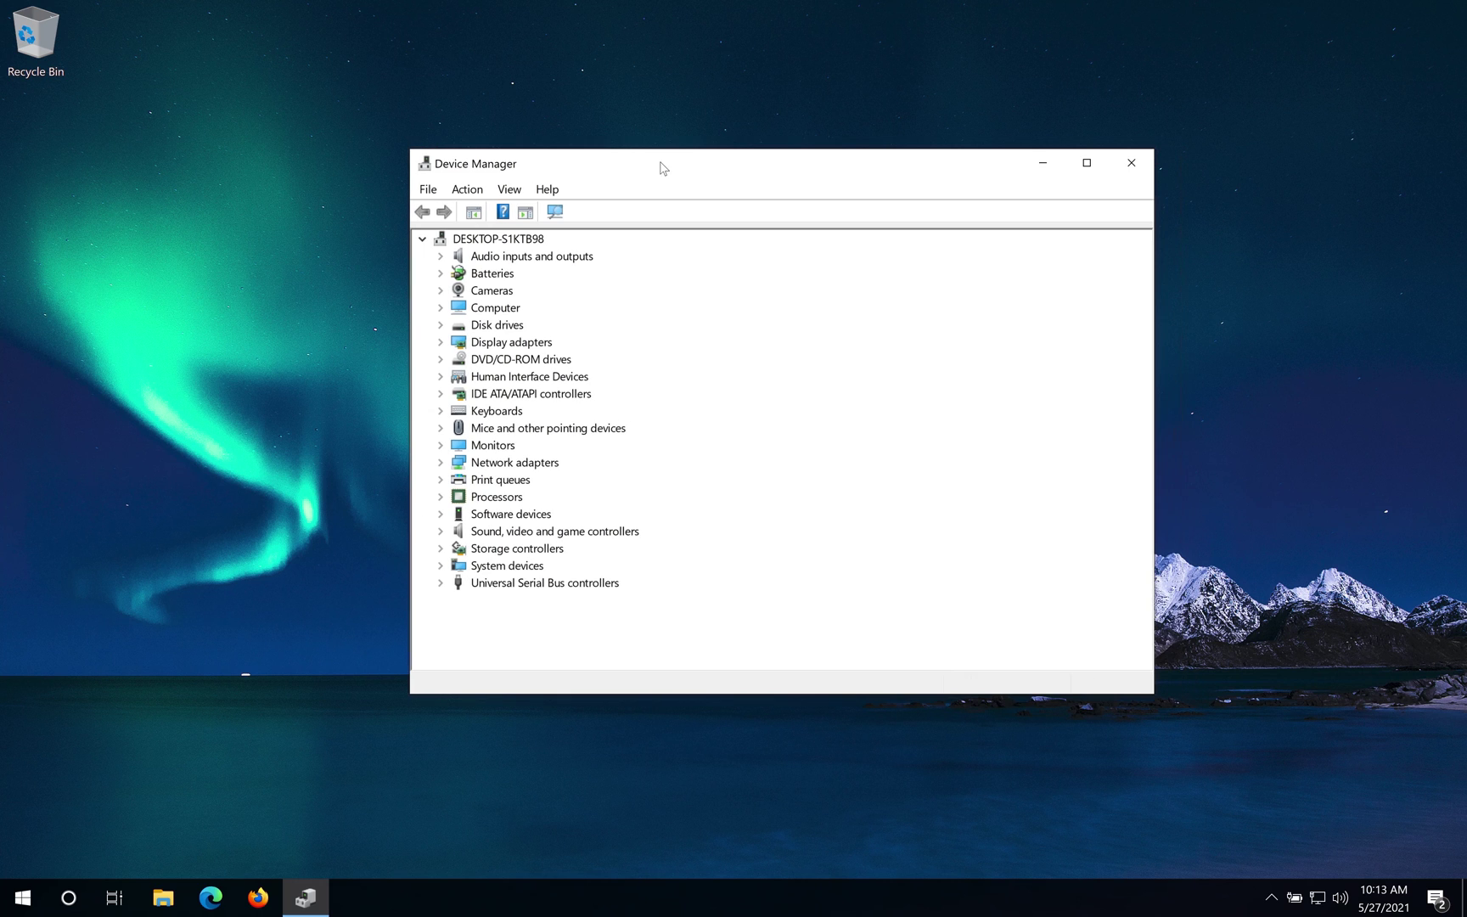
click(439, 292)
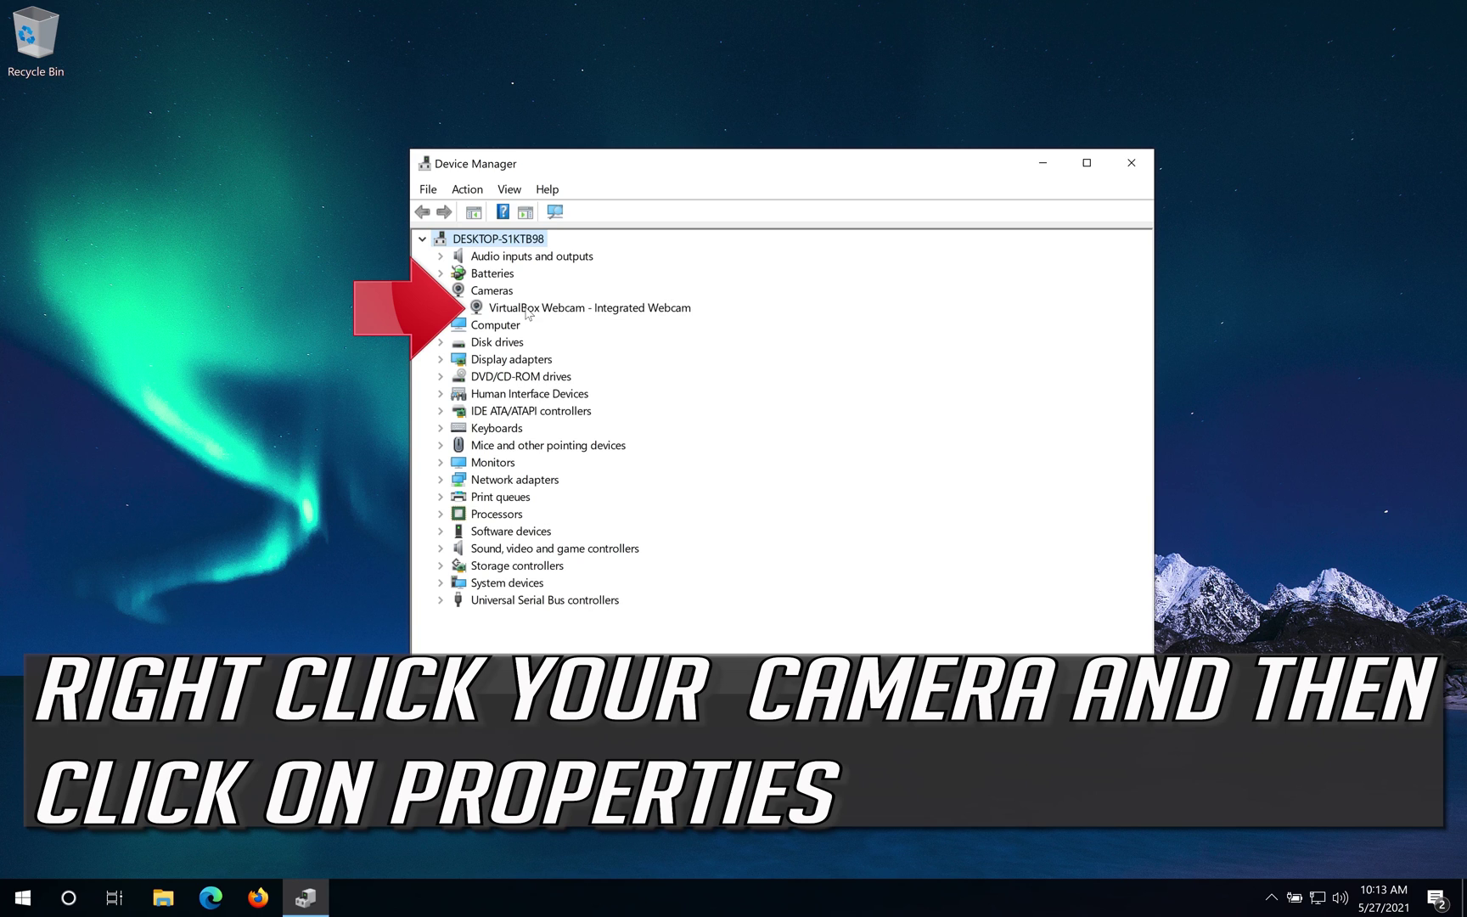
right_click(527, 311)
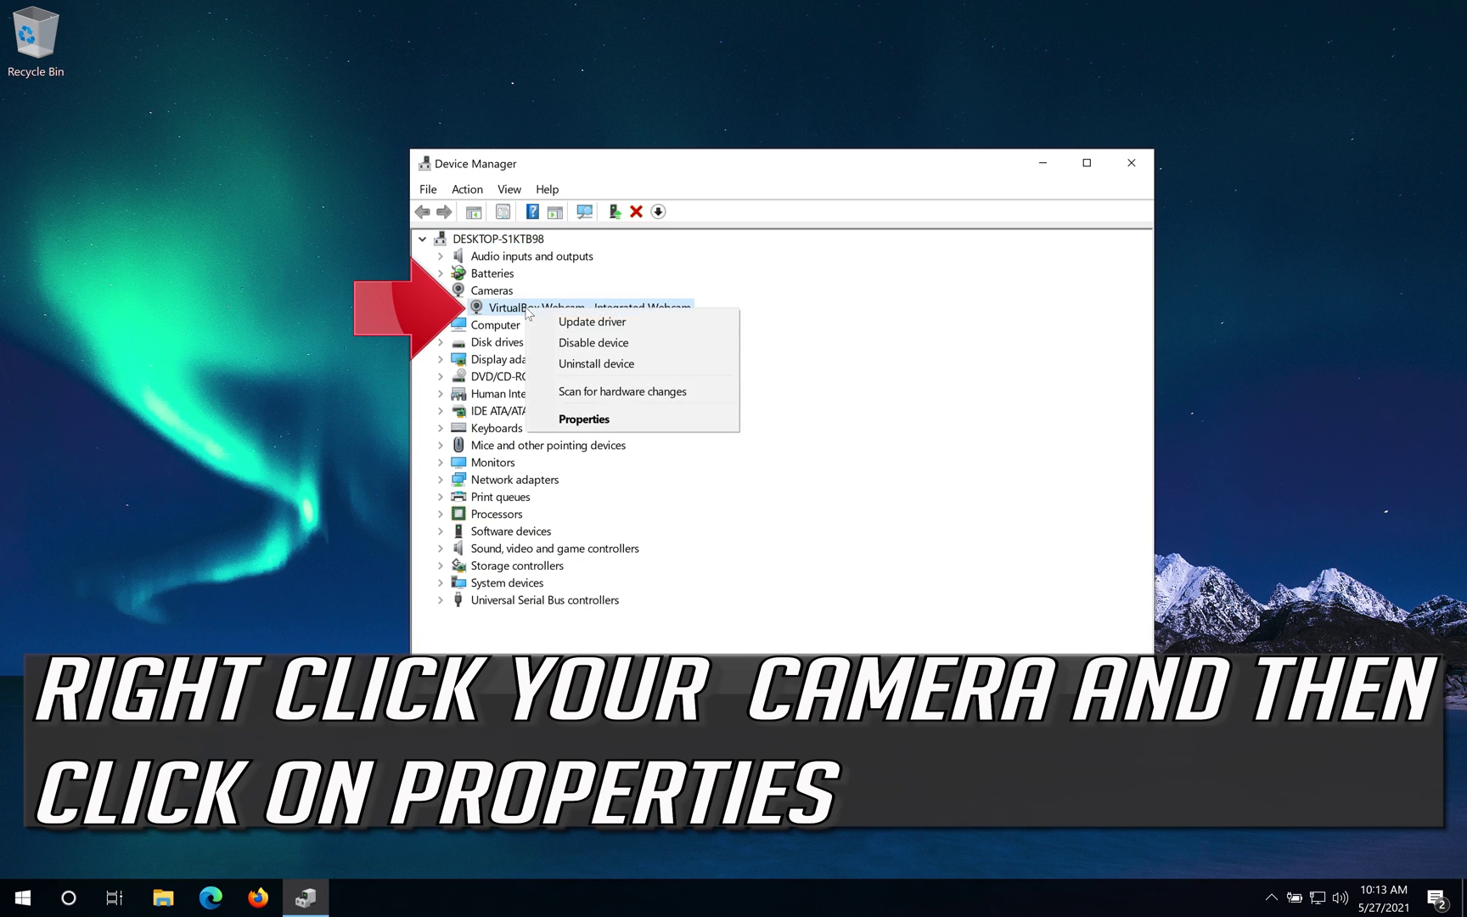
click(578, 419)
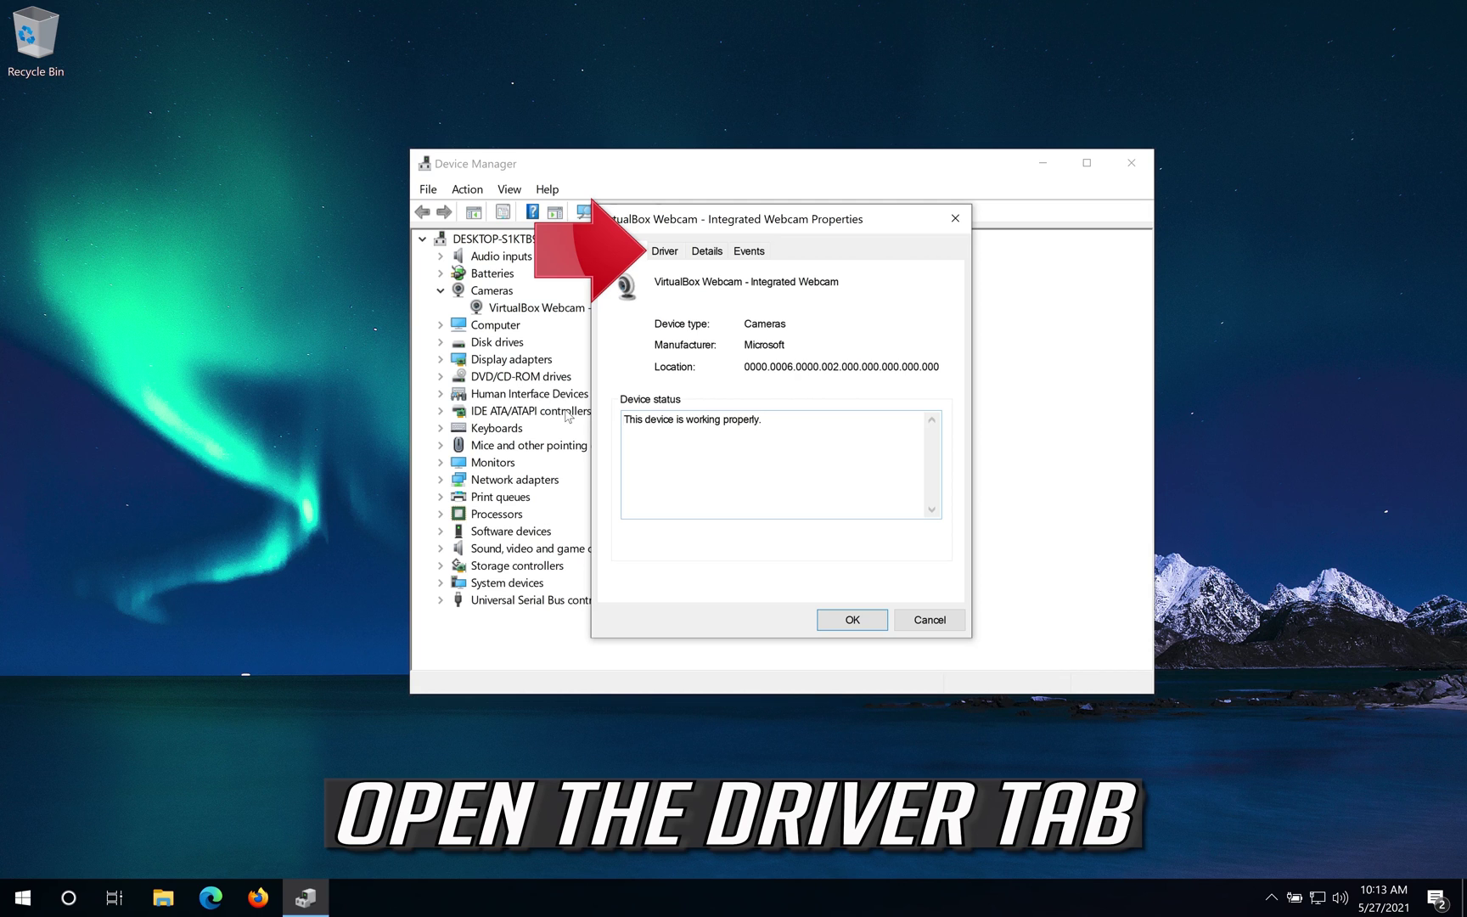
- On the Driver tab, disable the VirtualBox Webcam (confirm Yes), then enable it again
click(665, 251)
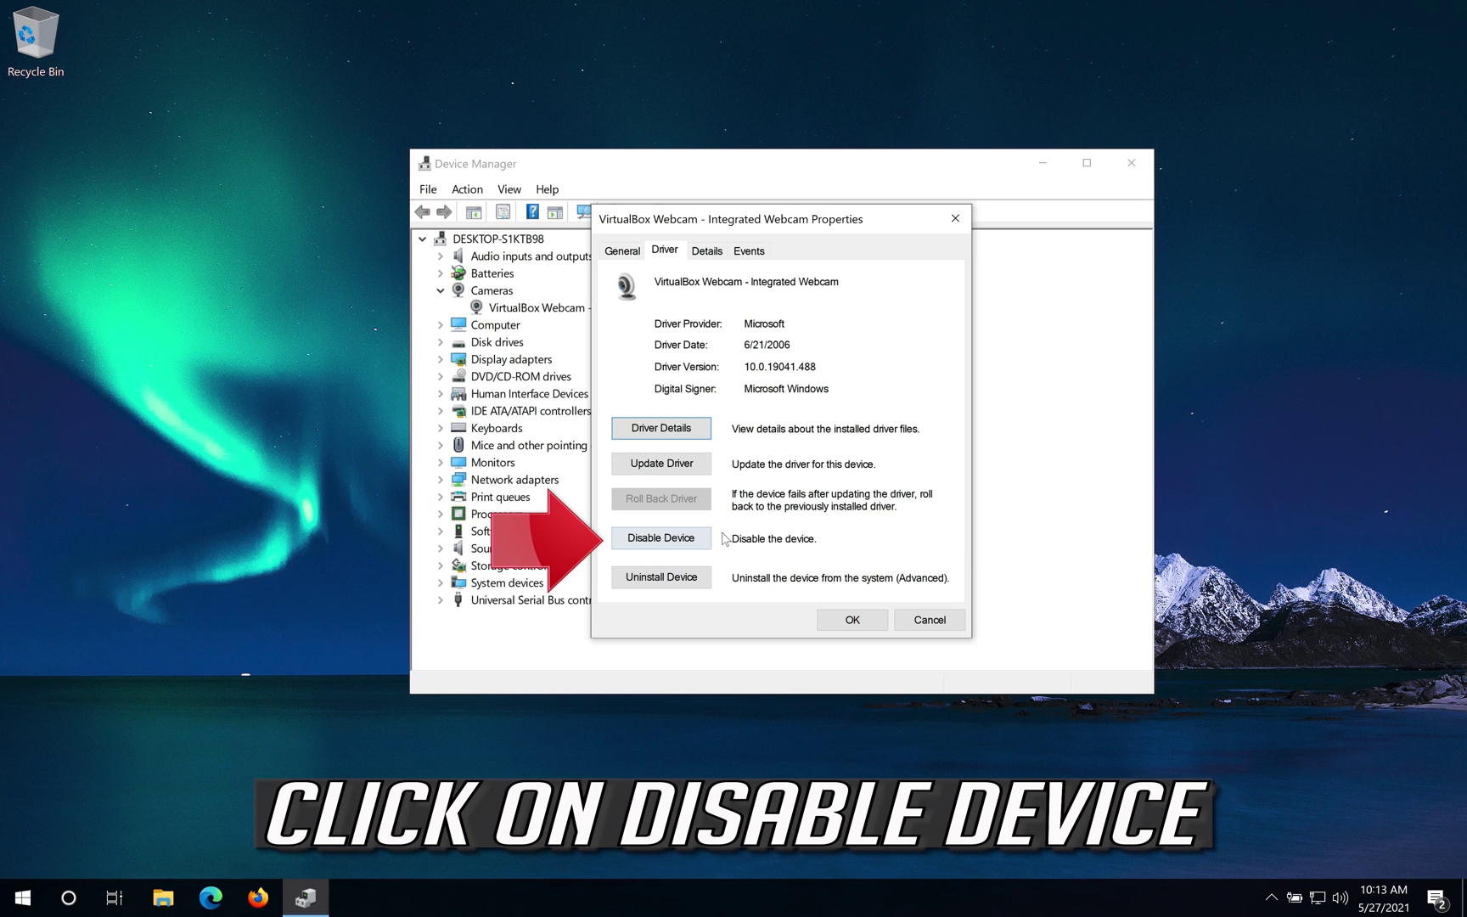
click(666, 540)
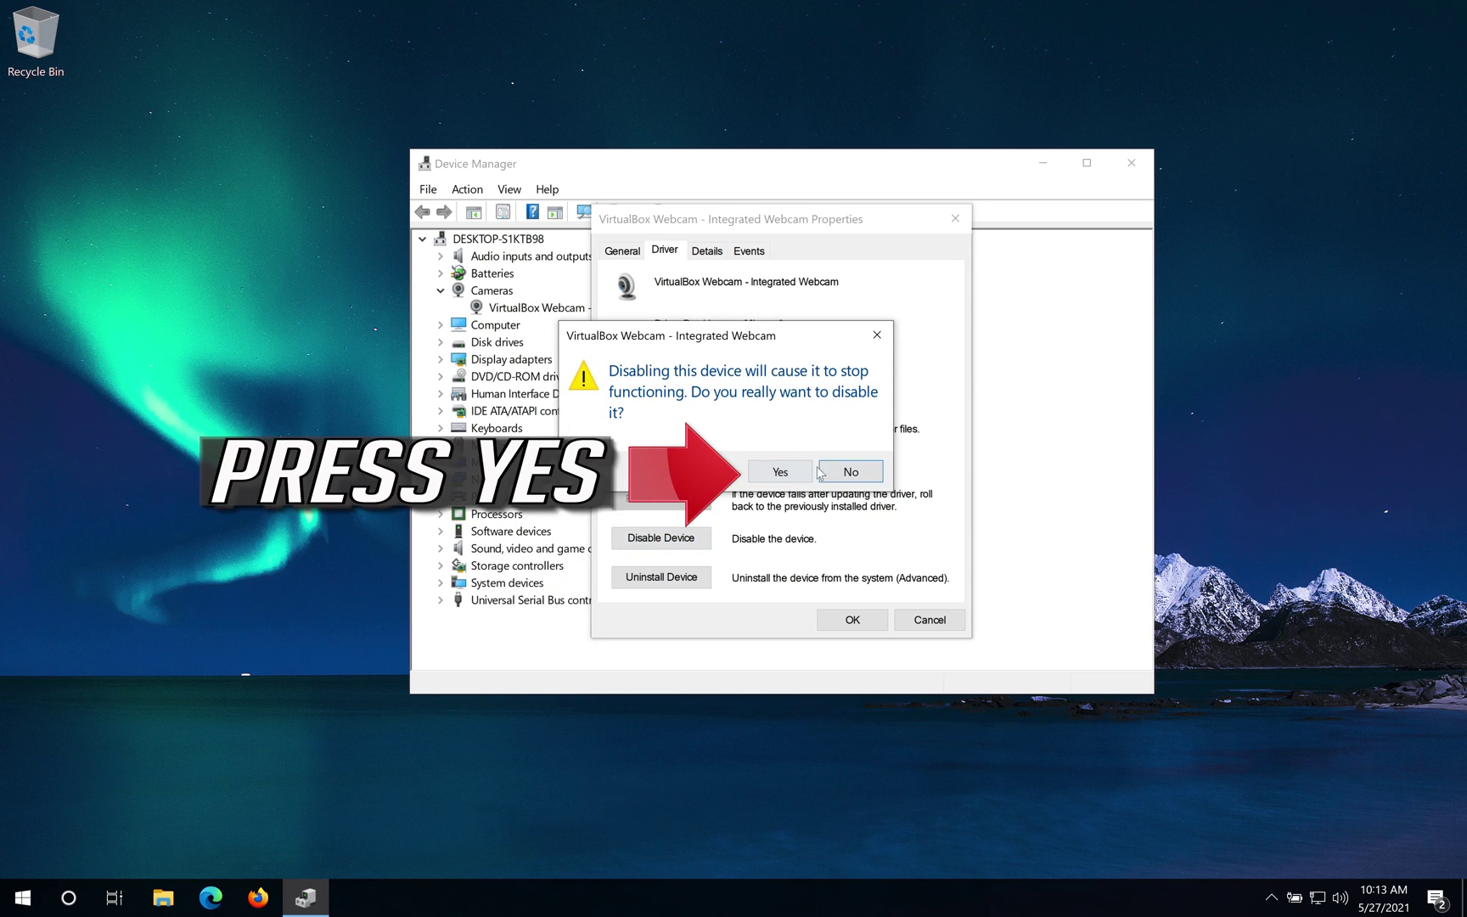
click(769, 481)
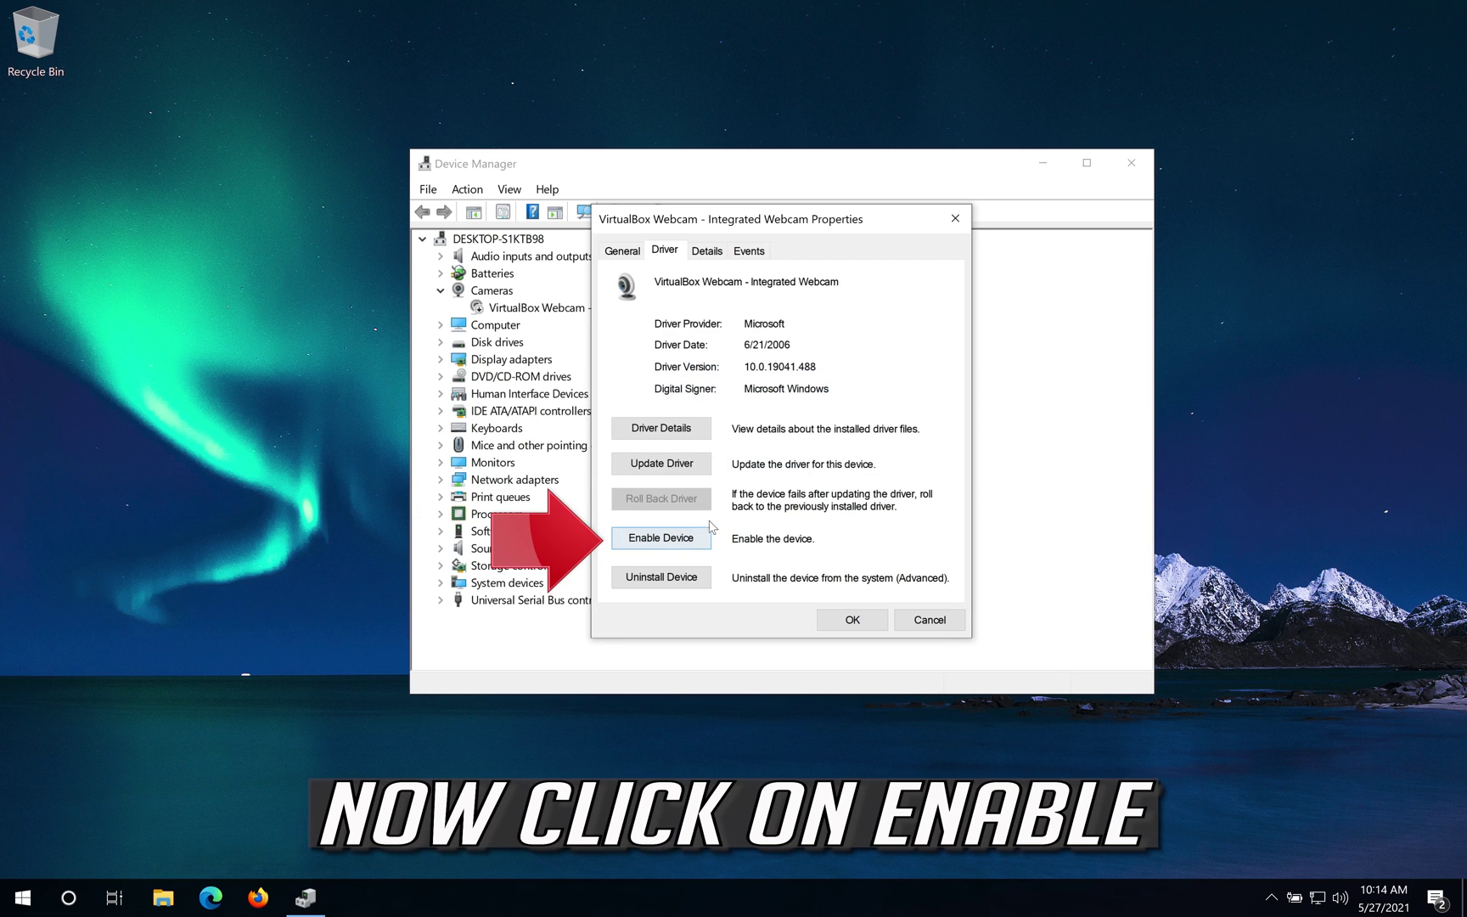
click(664, 541)
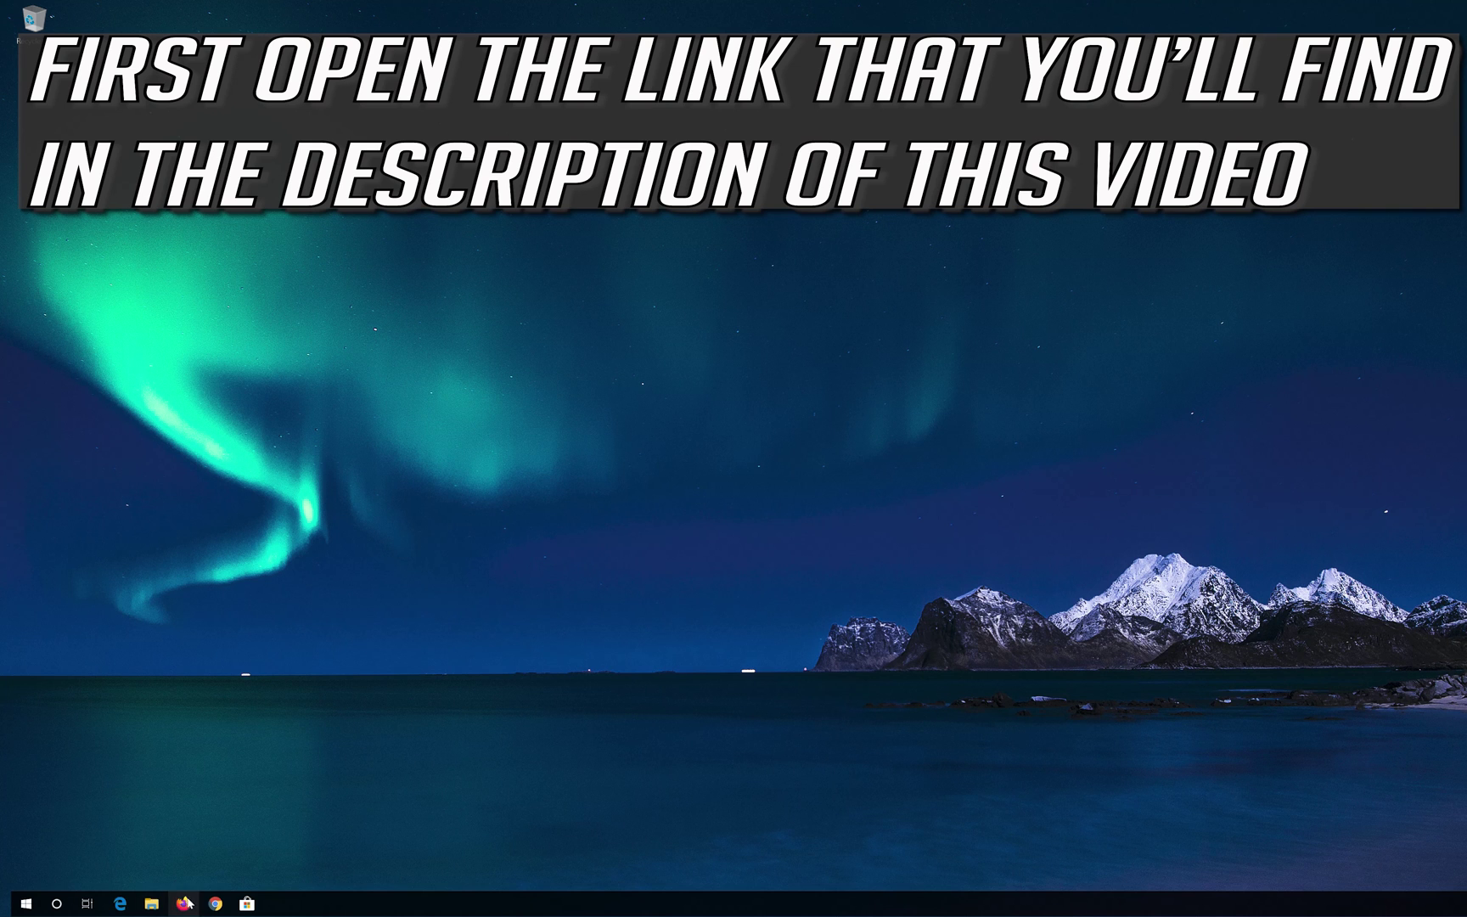
- In Chrome, load Microsoft's Download Windows 10 page and download the Media Creation Tool
click(216, 904)
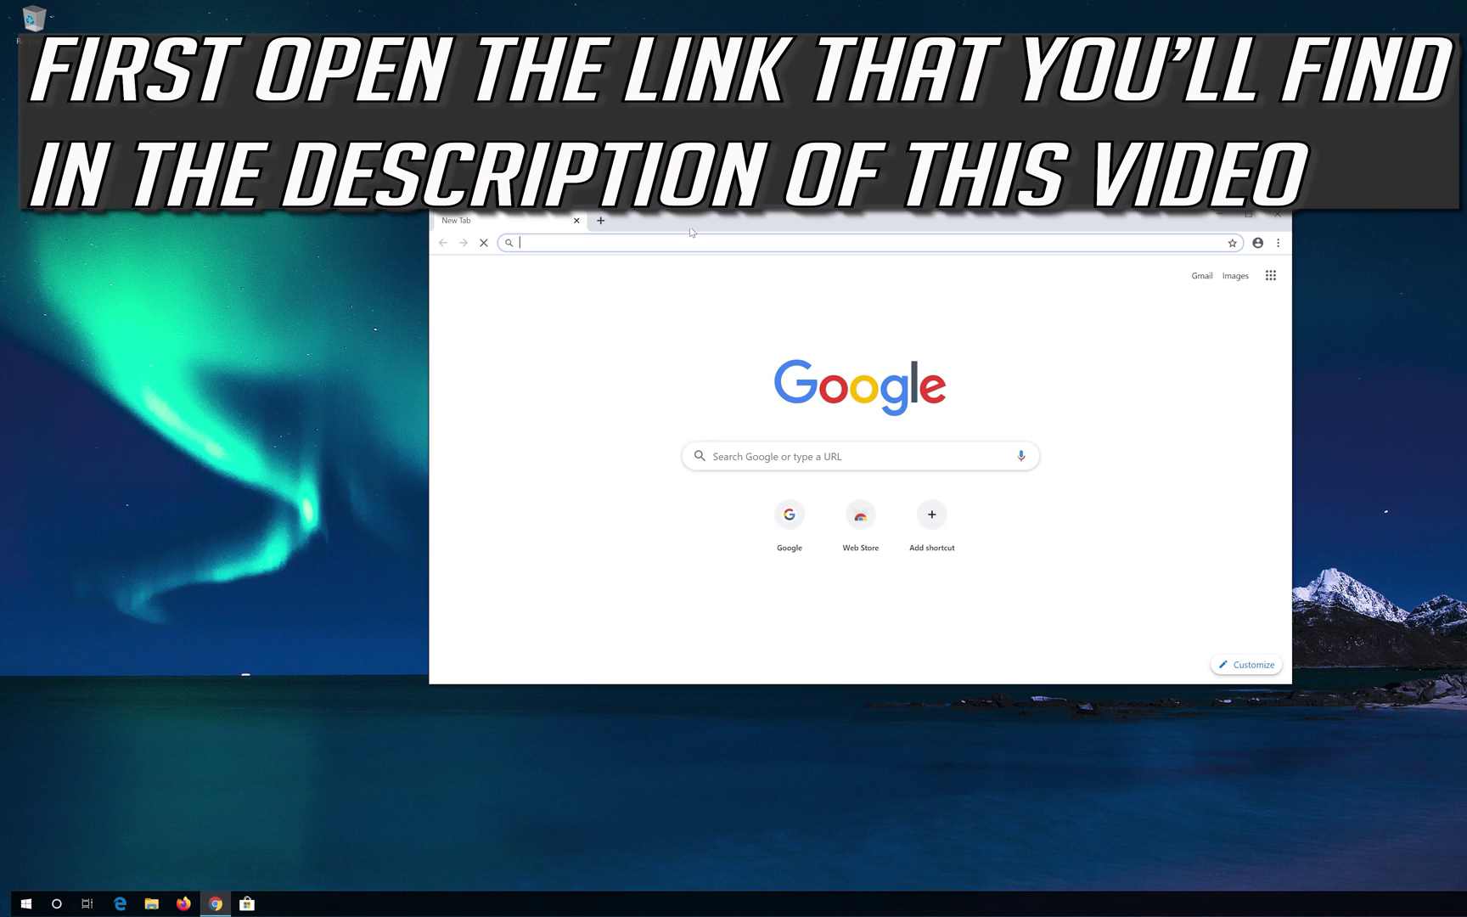
click(701, 242)
text(https://www.microsoft.com/en-us/software-download/windows10)
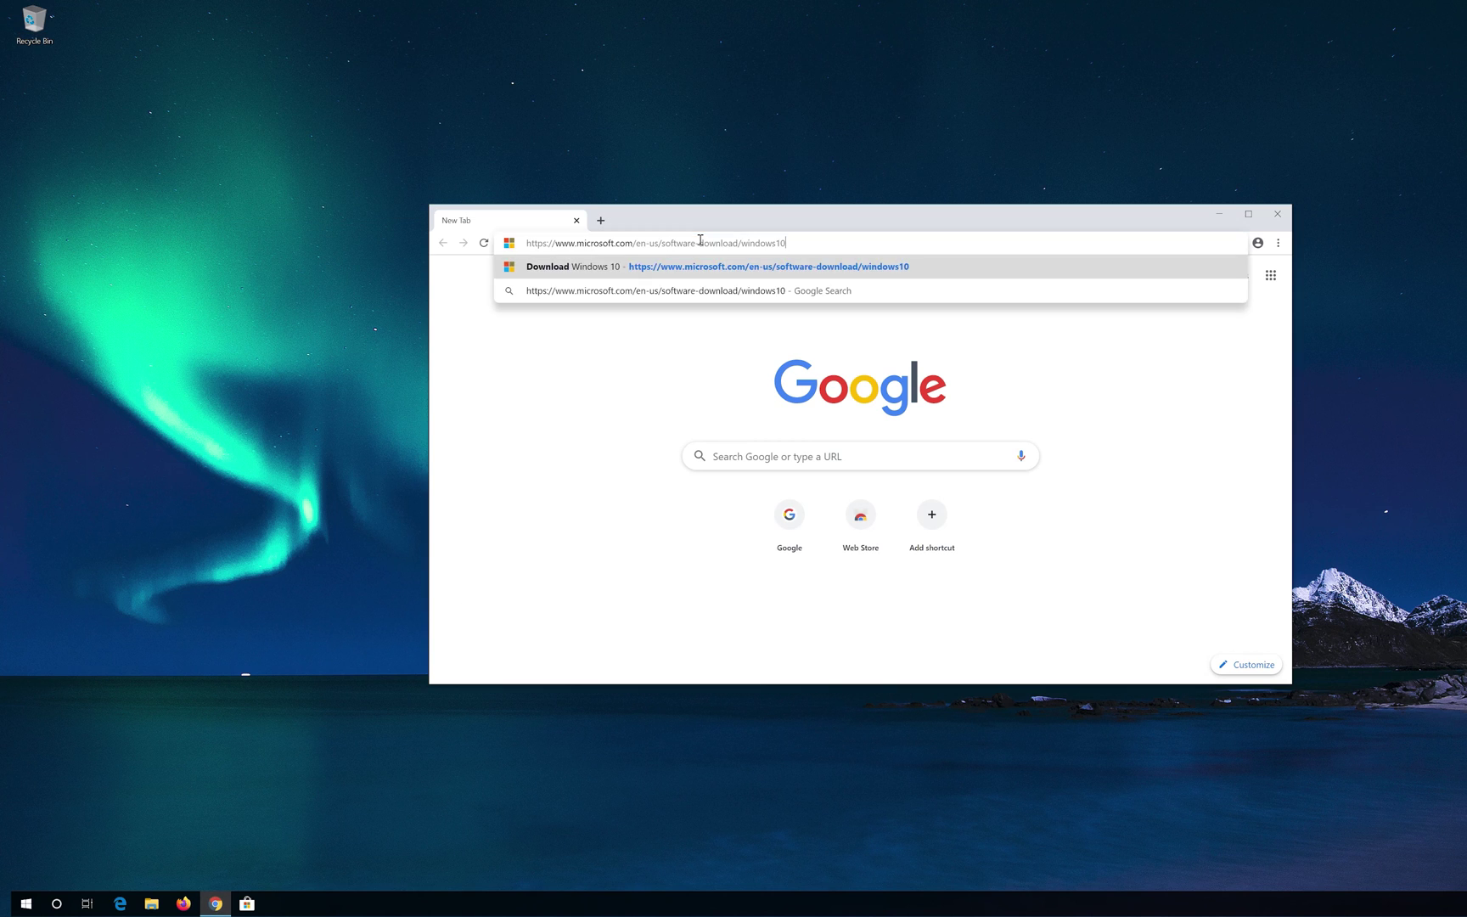
key(Return)
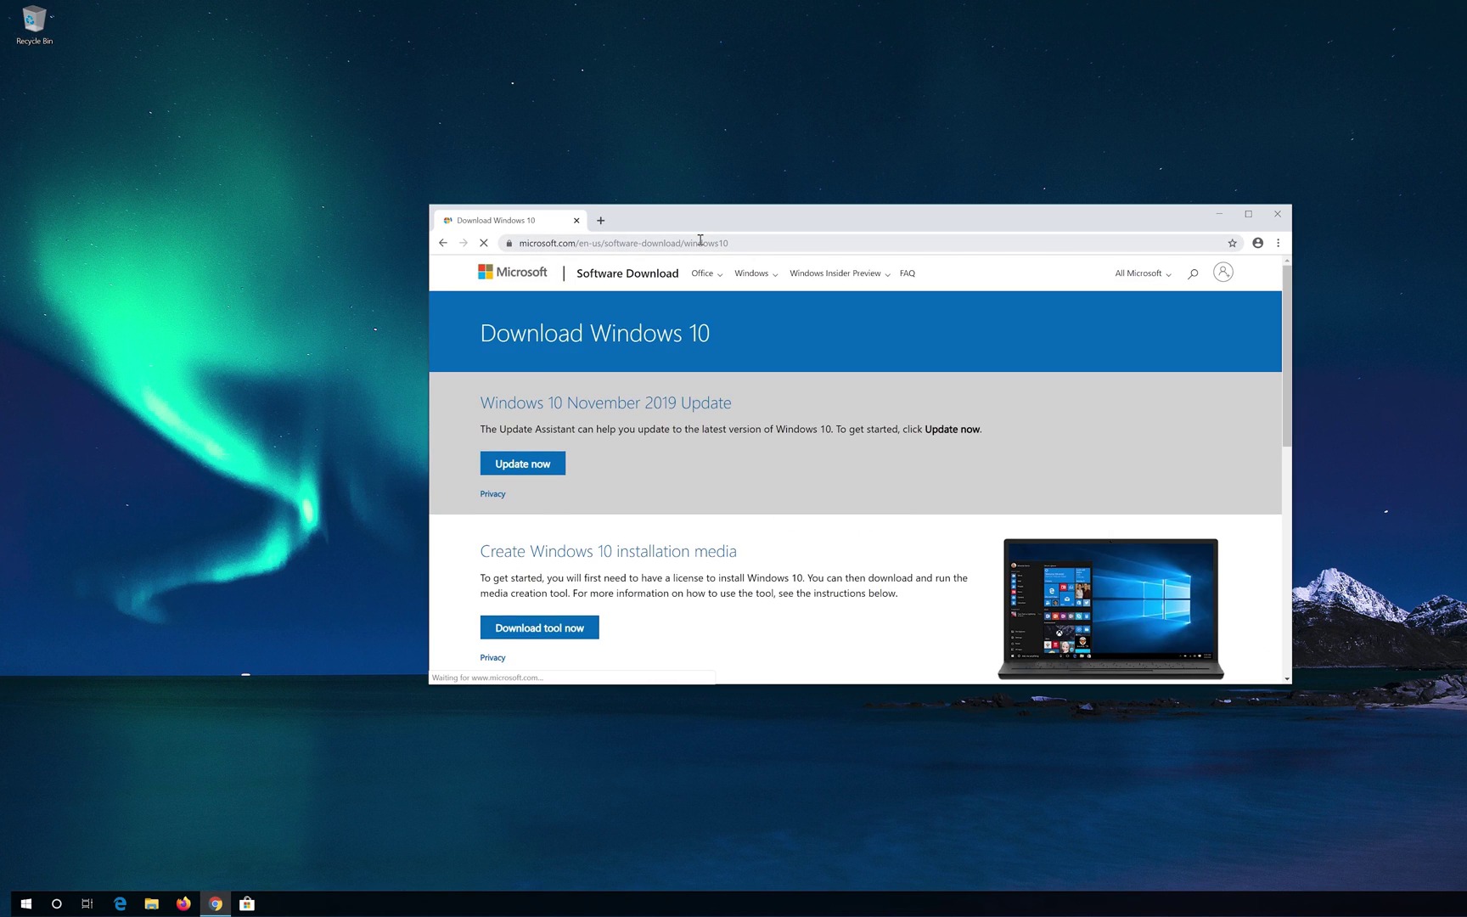
scroll(801, 501, down, 1)
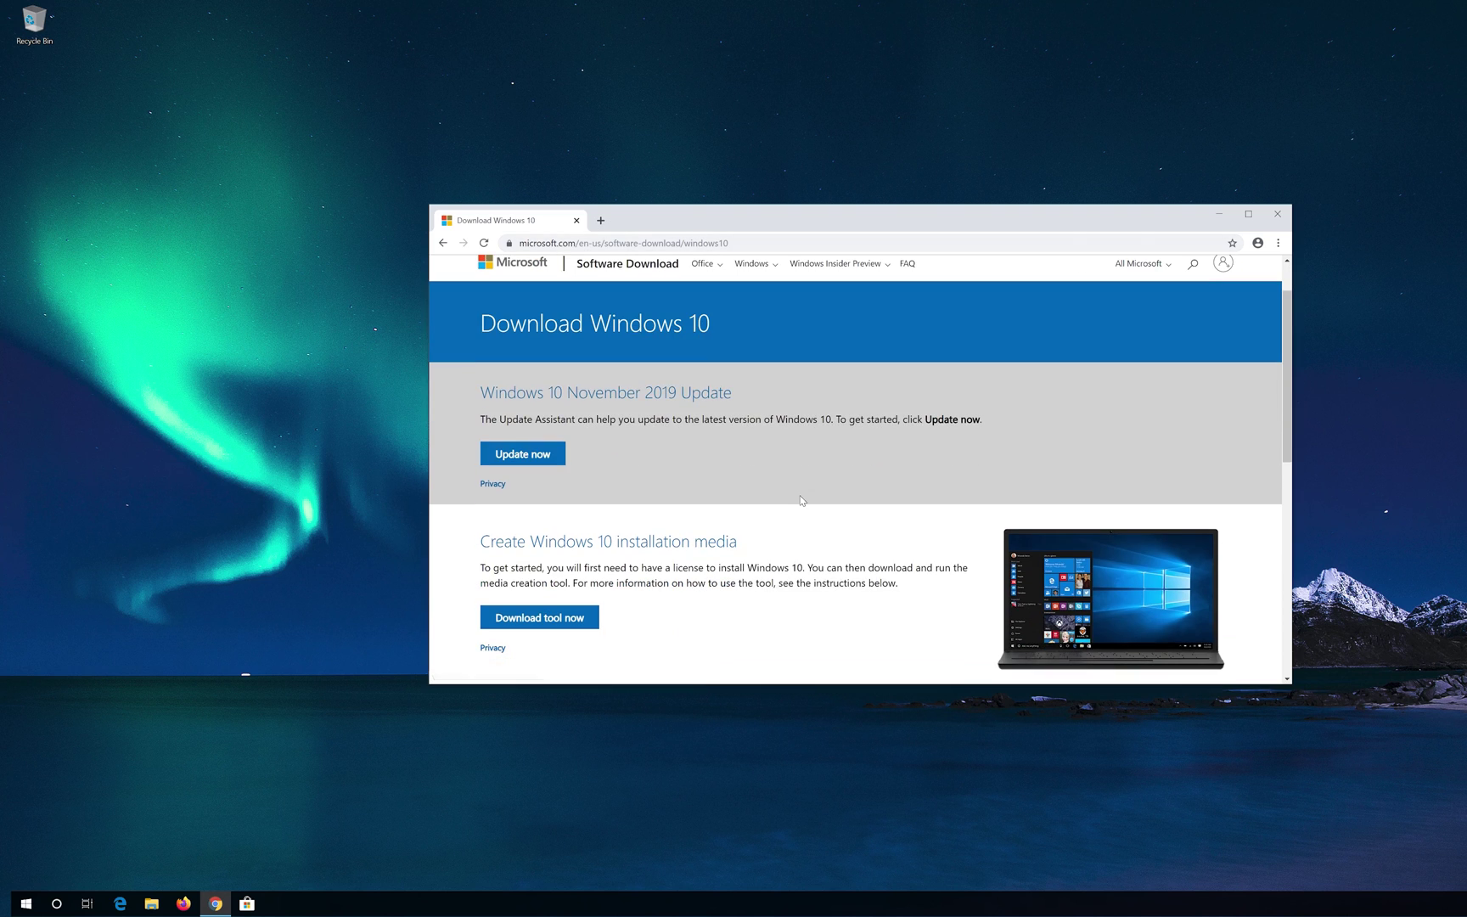
click(540, 627)
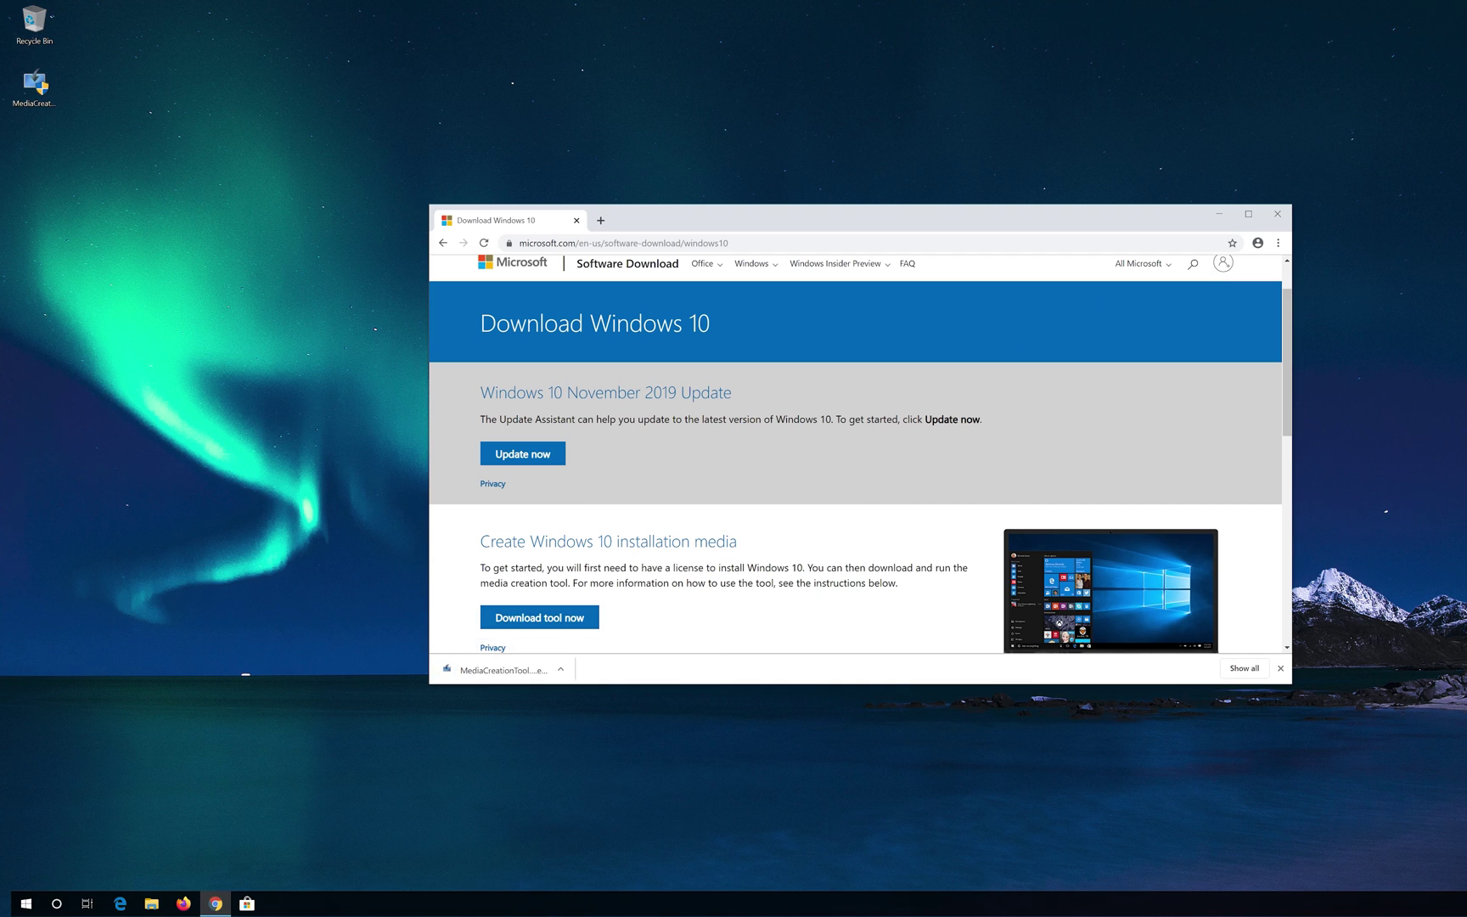
- Close Chrome, run the downloaded Media Creation Tool as administrator and accept its license terms
click(1278, 215)
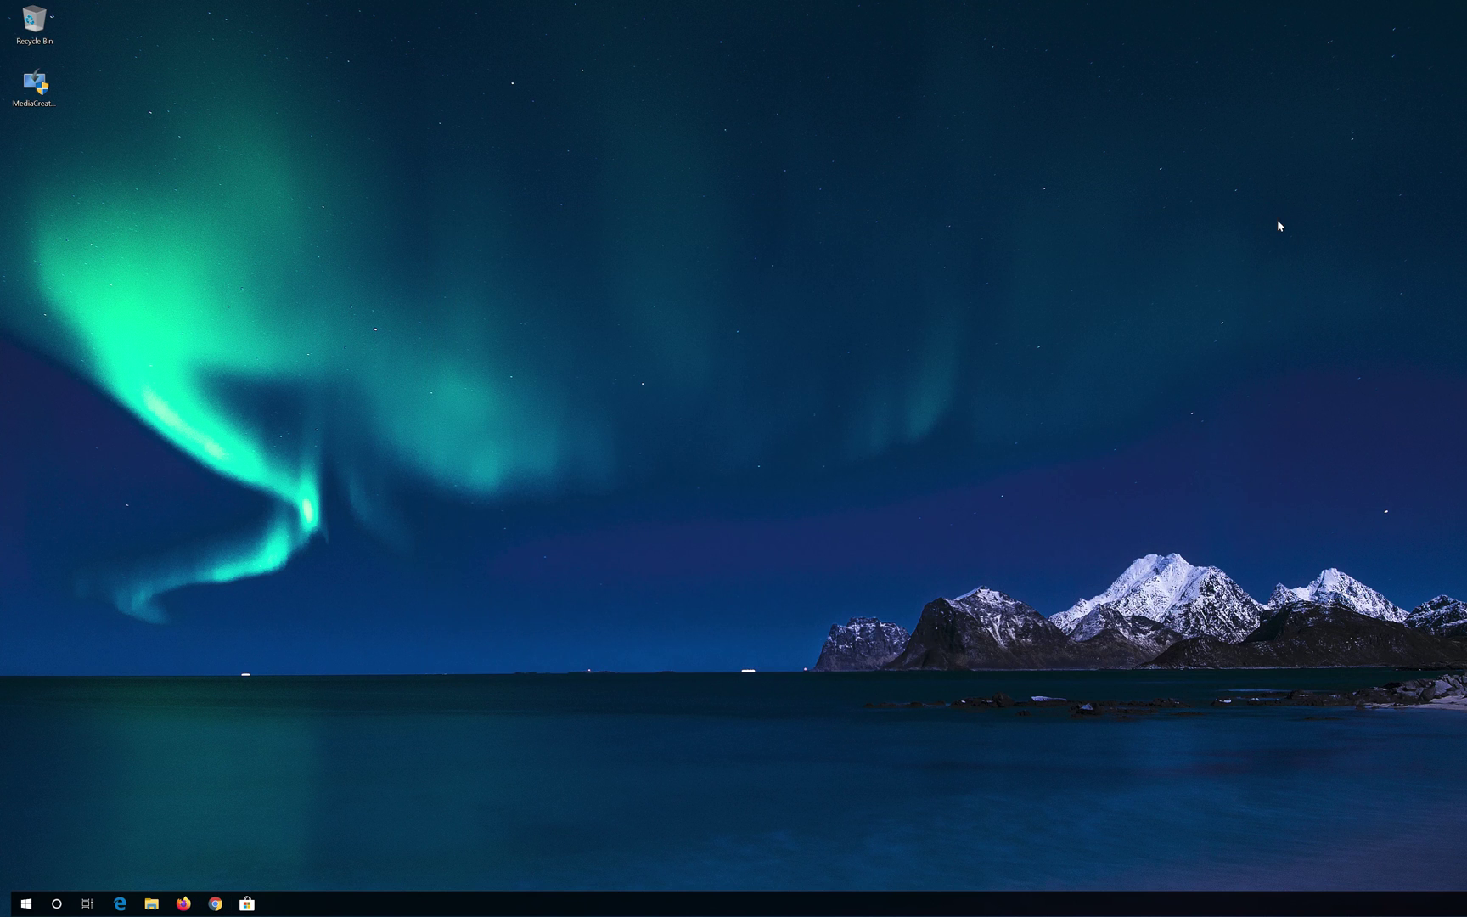
double_click(34, 93)
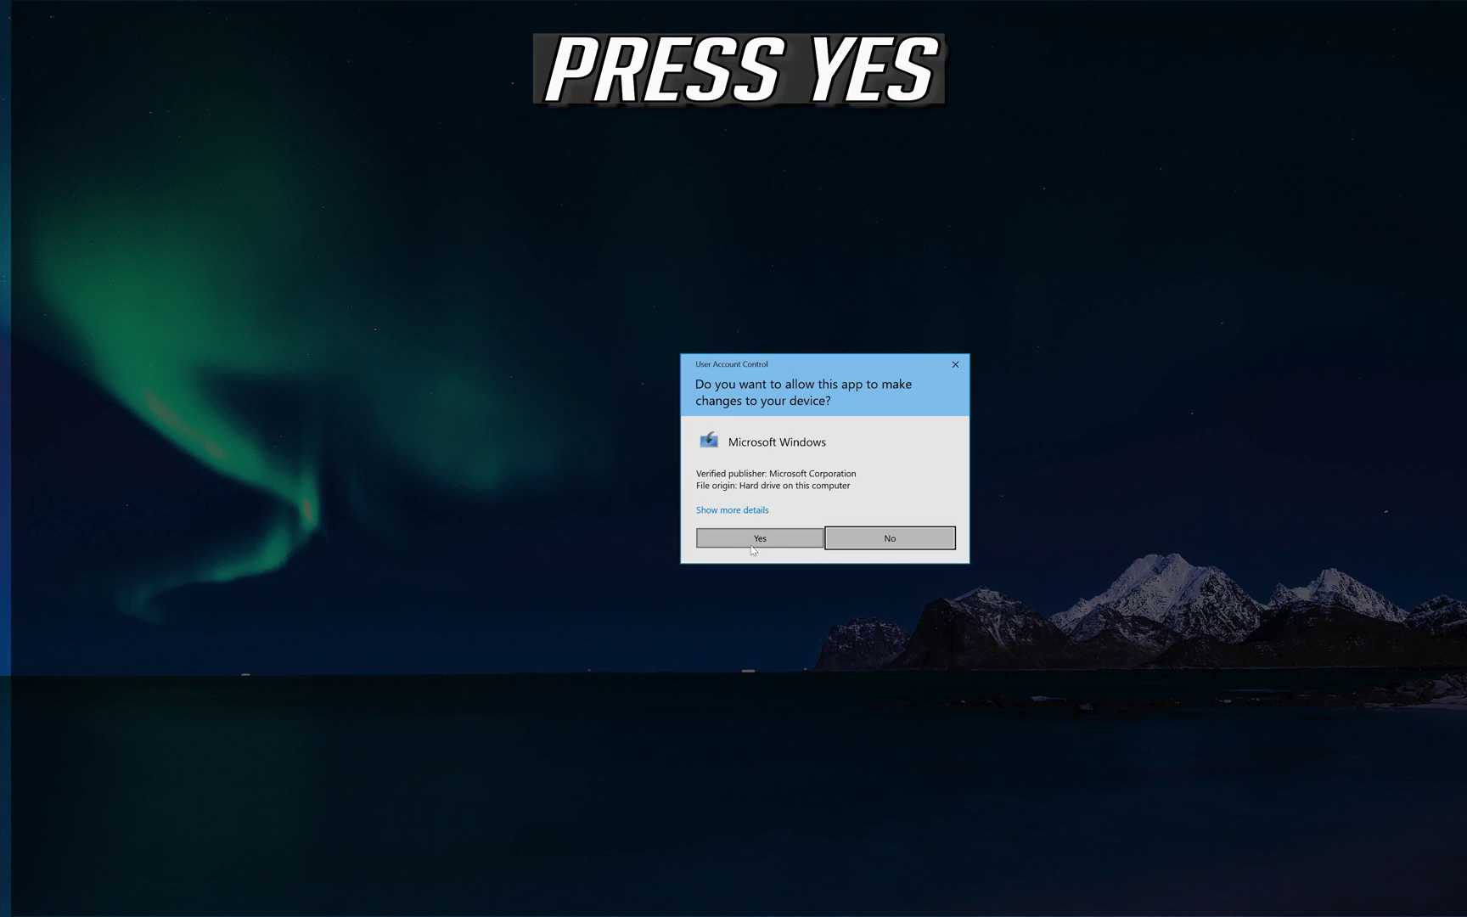
click(755, 539)
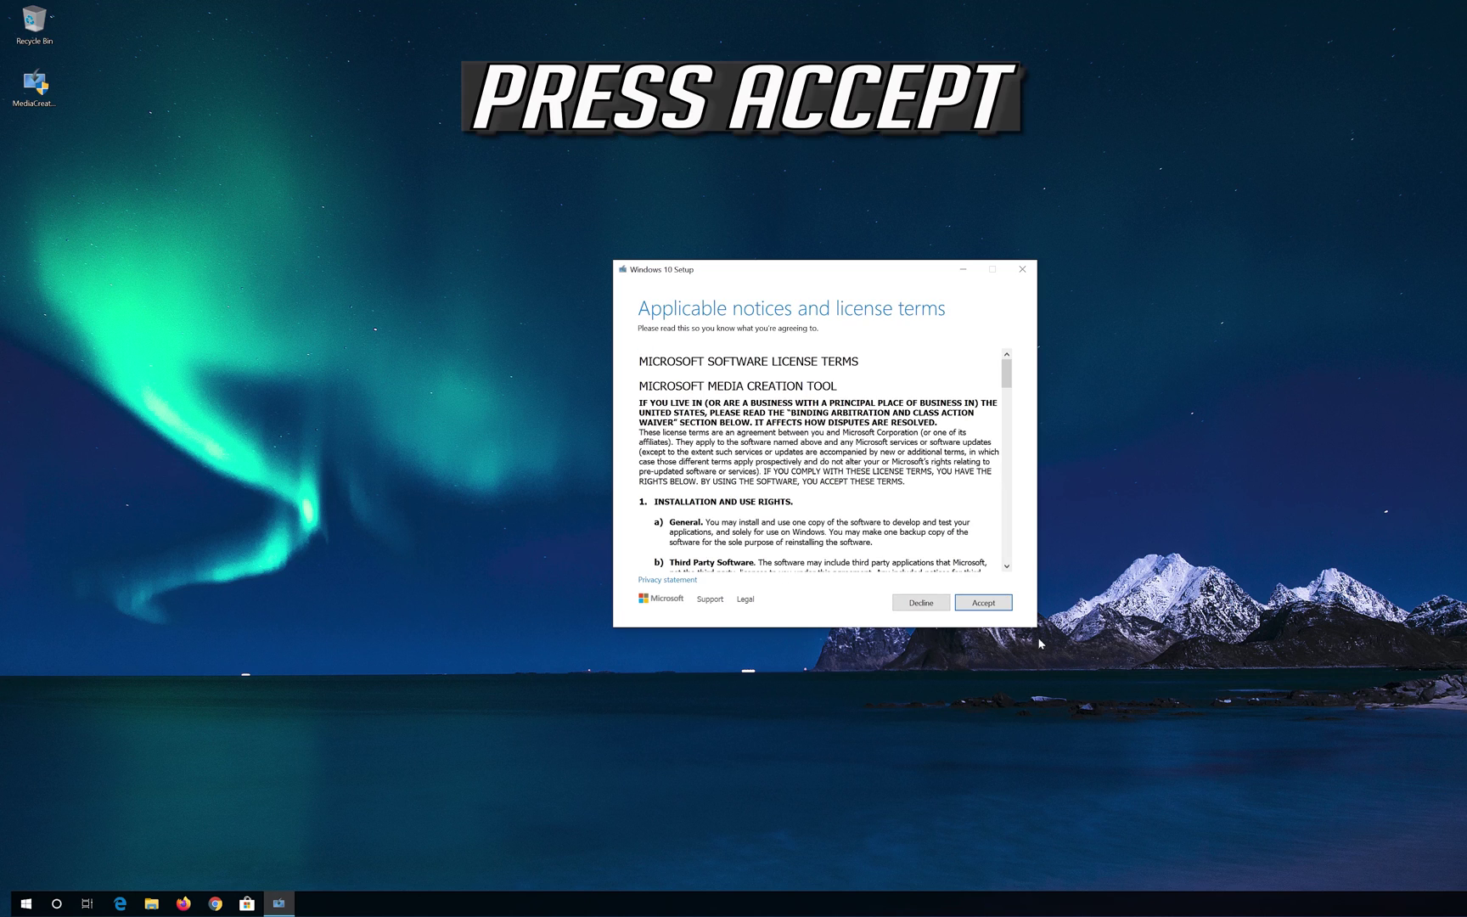
click(1003, 604)
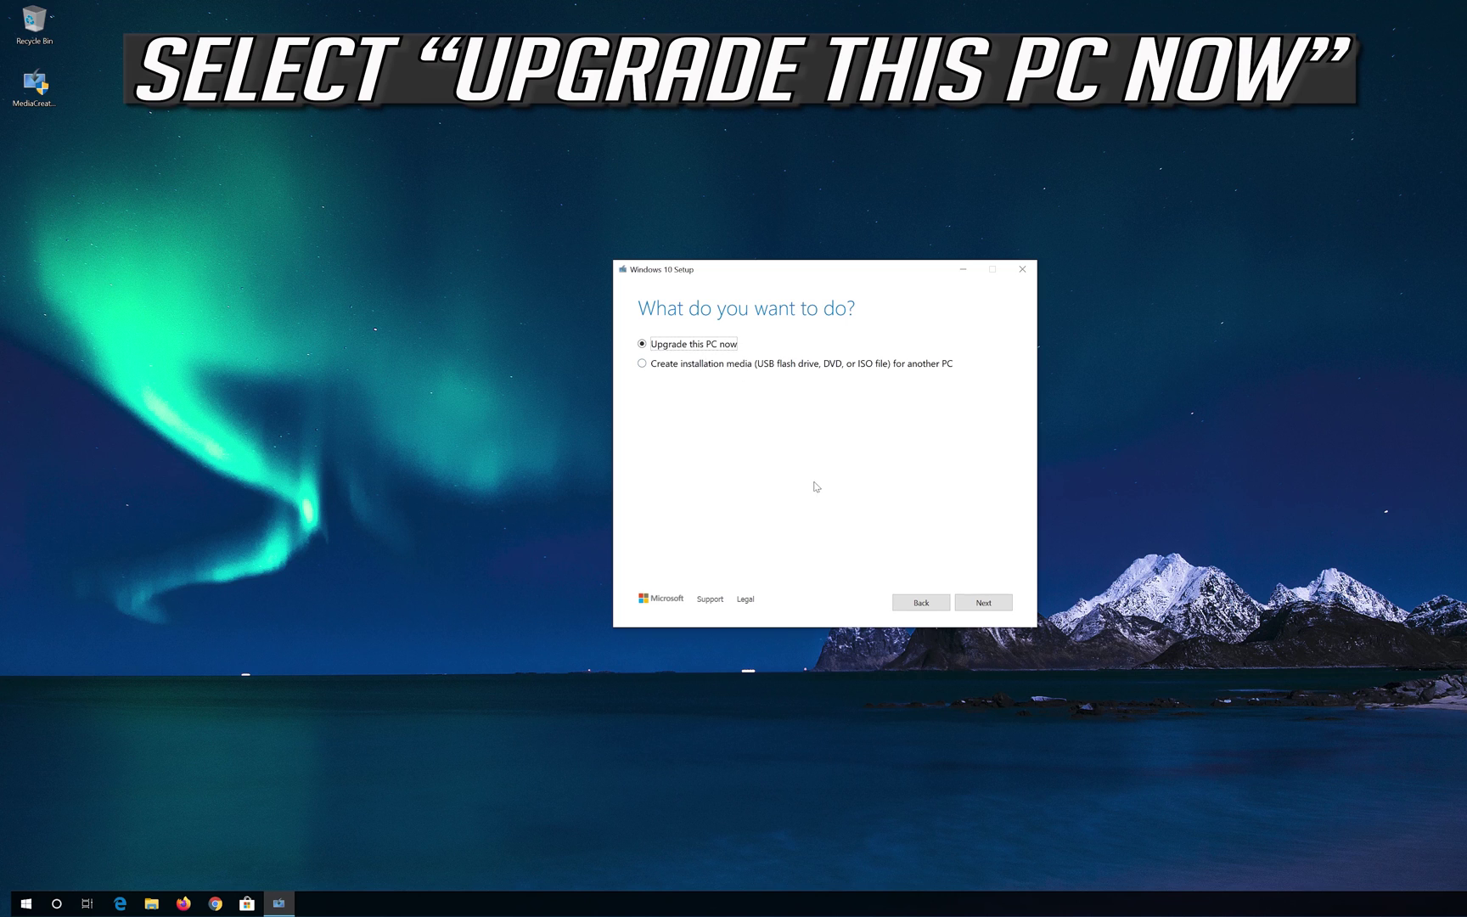
- Choose Upgrade this PC now, accept the Windows terms and start installing Windows 10
click(983, 610)
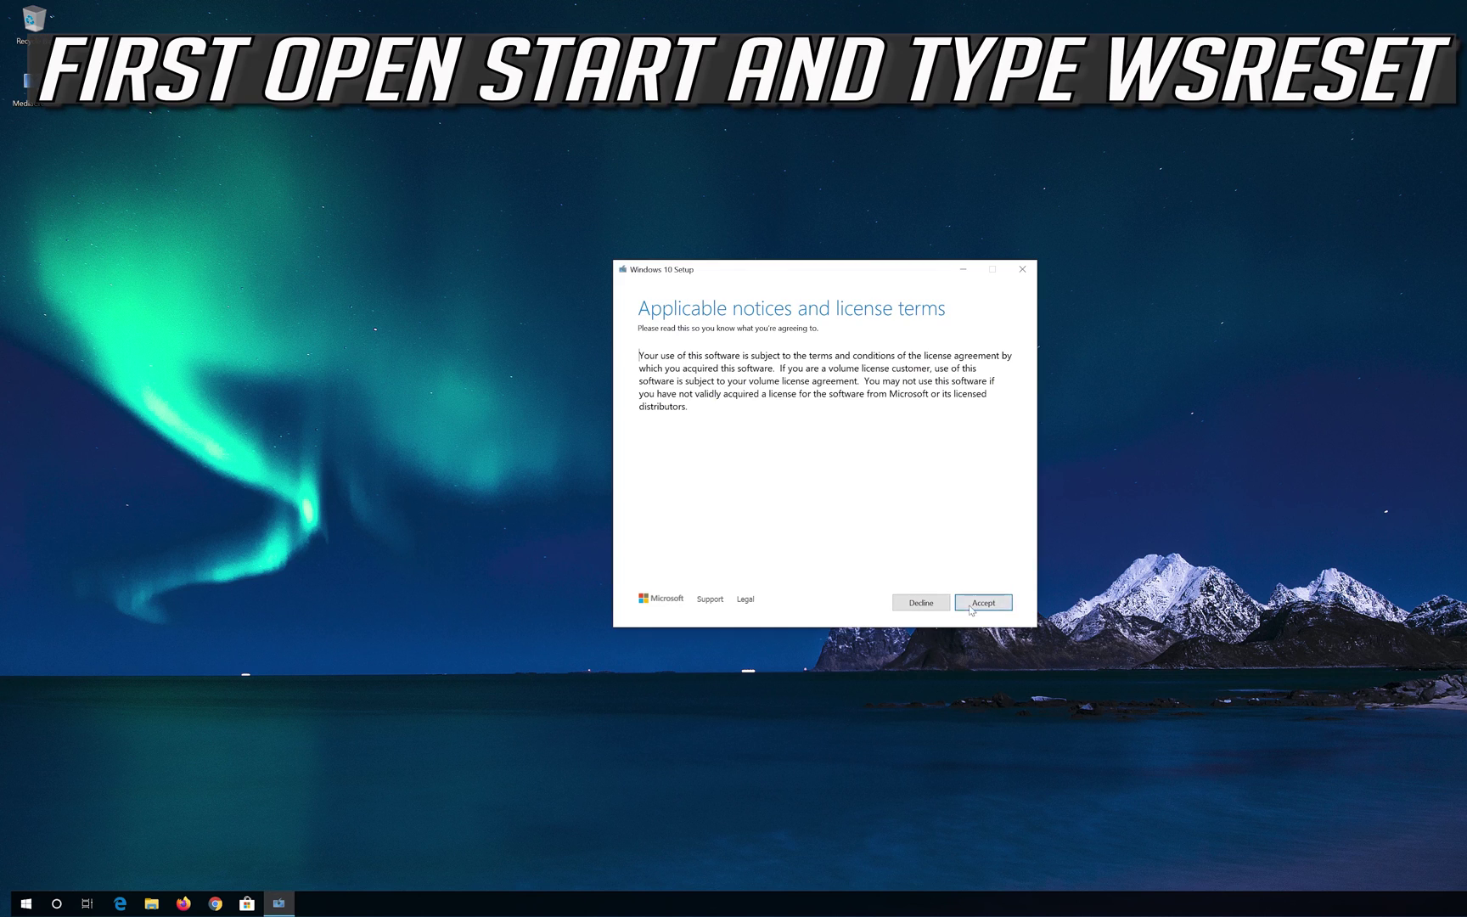
click(990, 602)
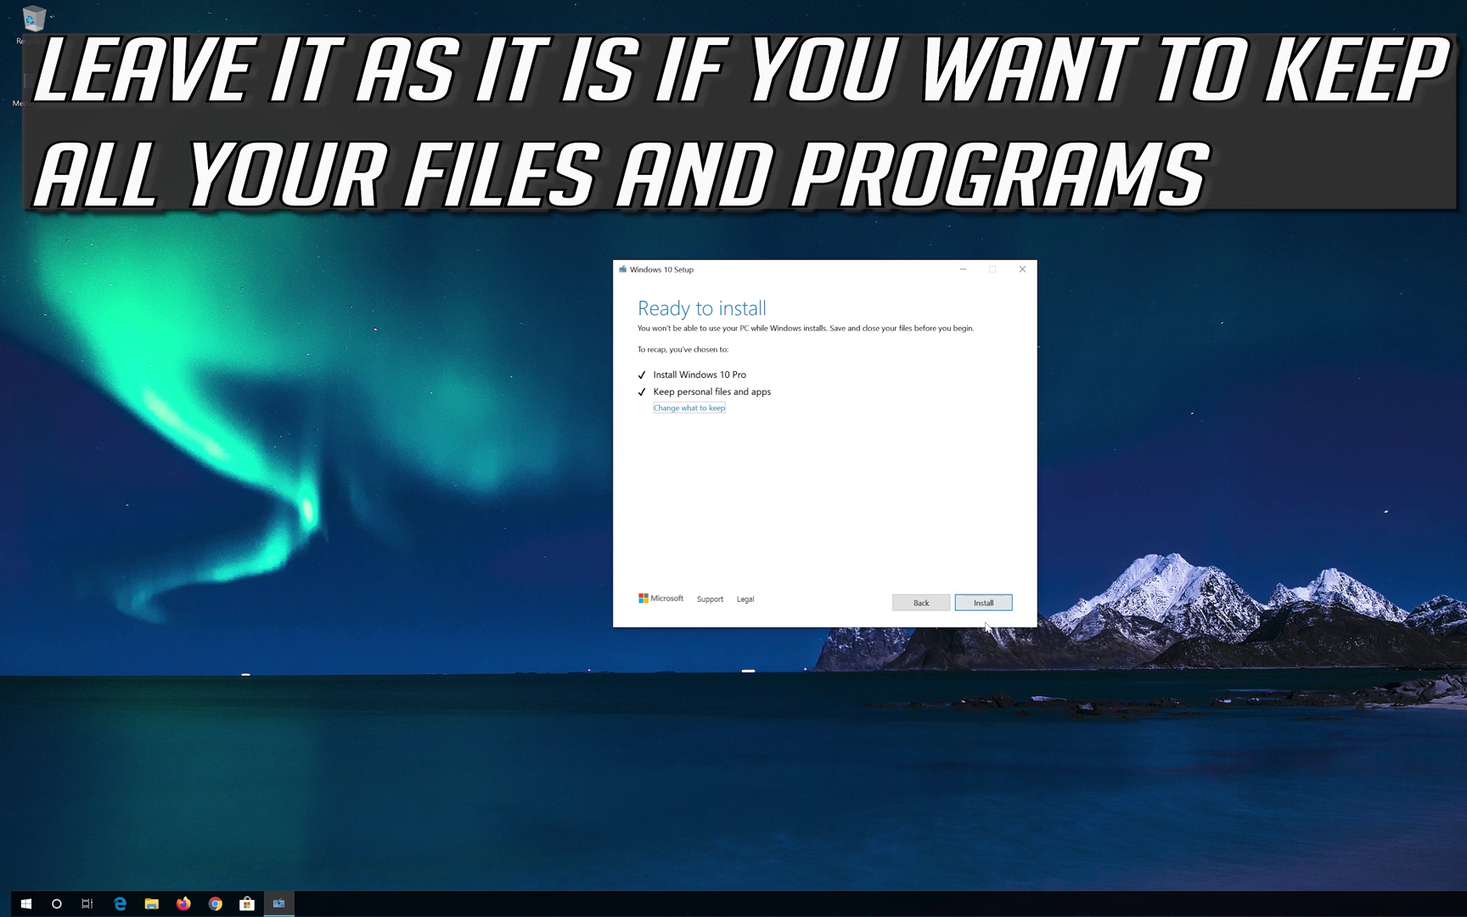
click(982, 603)
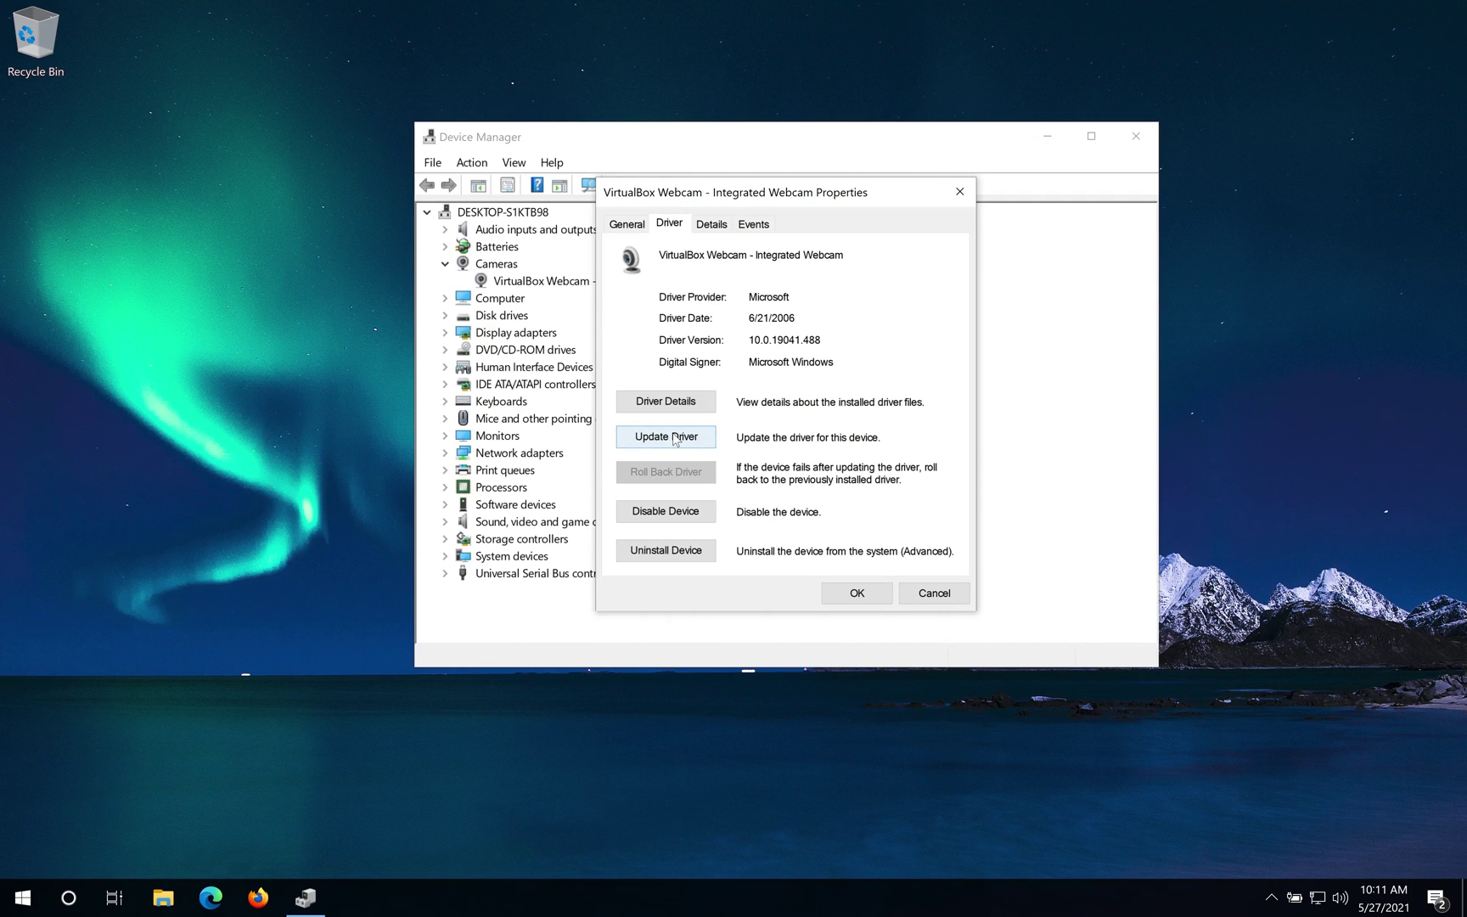
- Pick USB Video Device from the compatible drivers list and install it for the VirtualBox Webcam
click(675, 438)
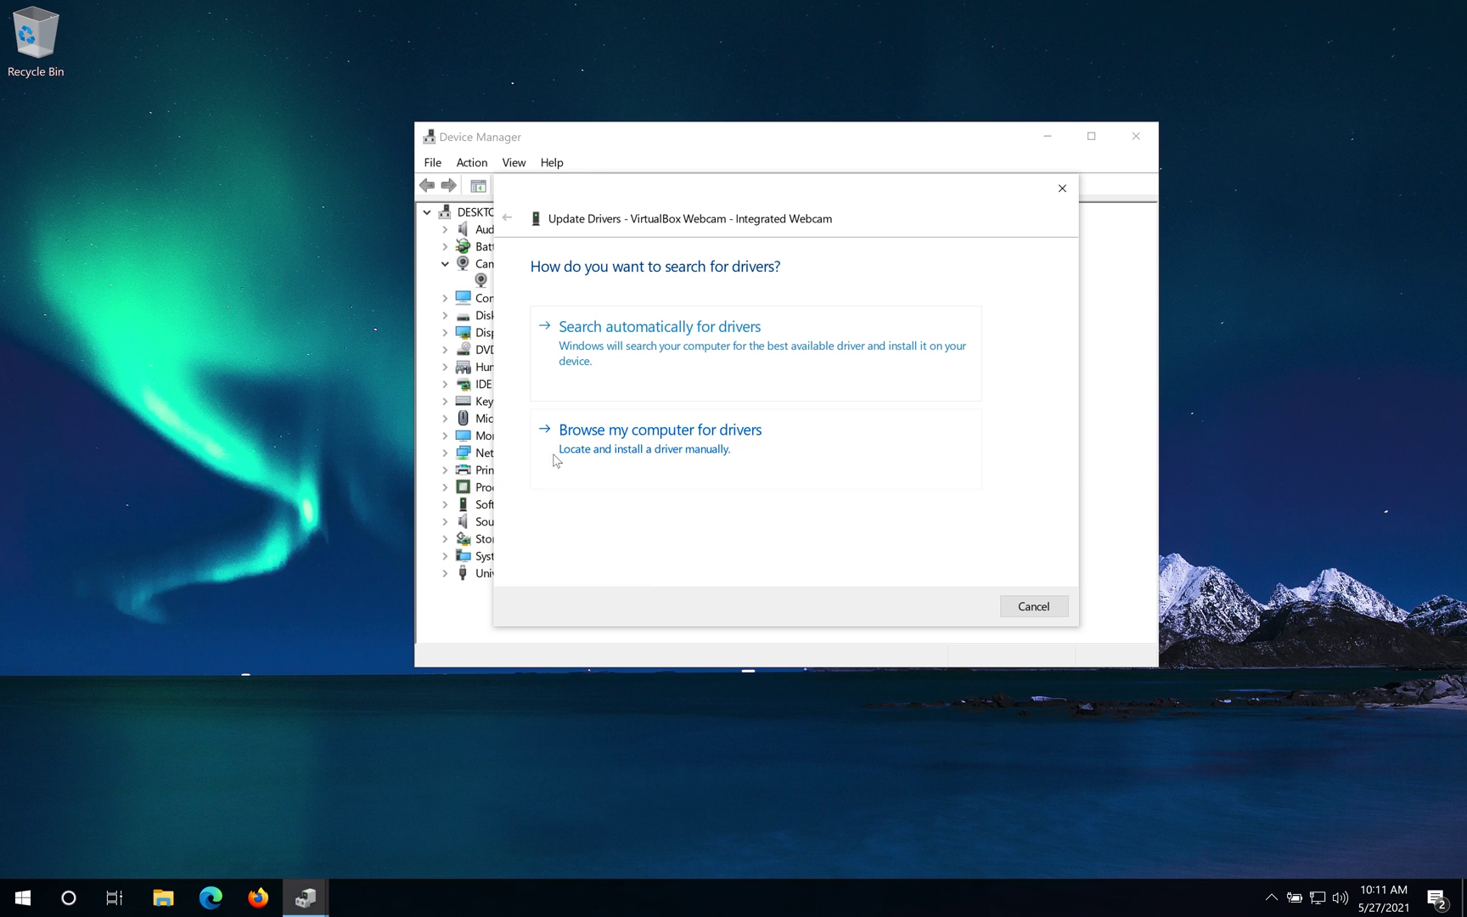
click(667, 478)
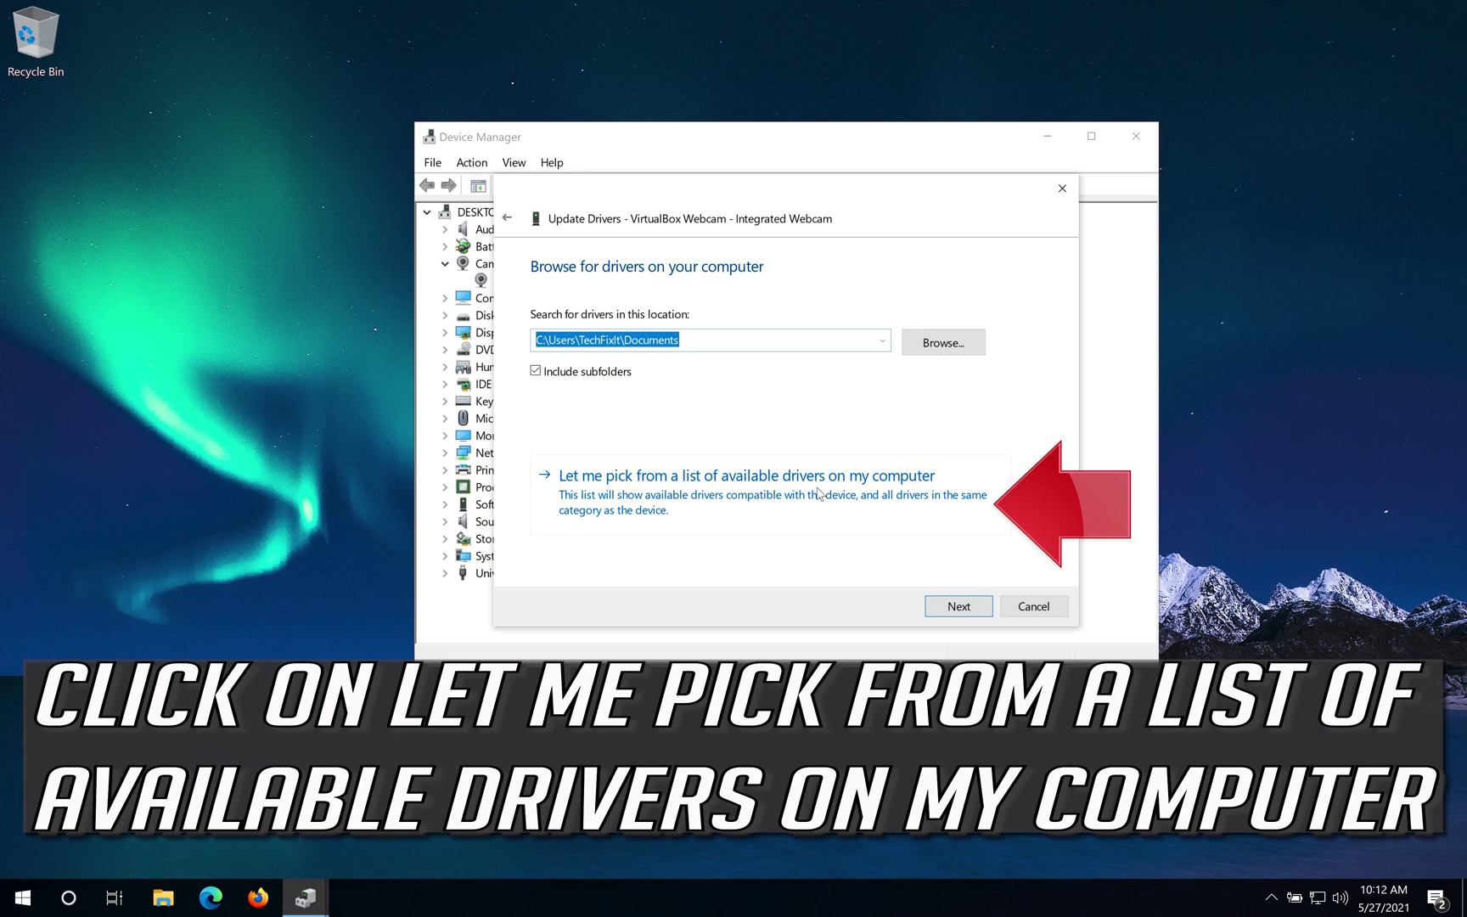
click(667, 494)
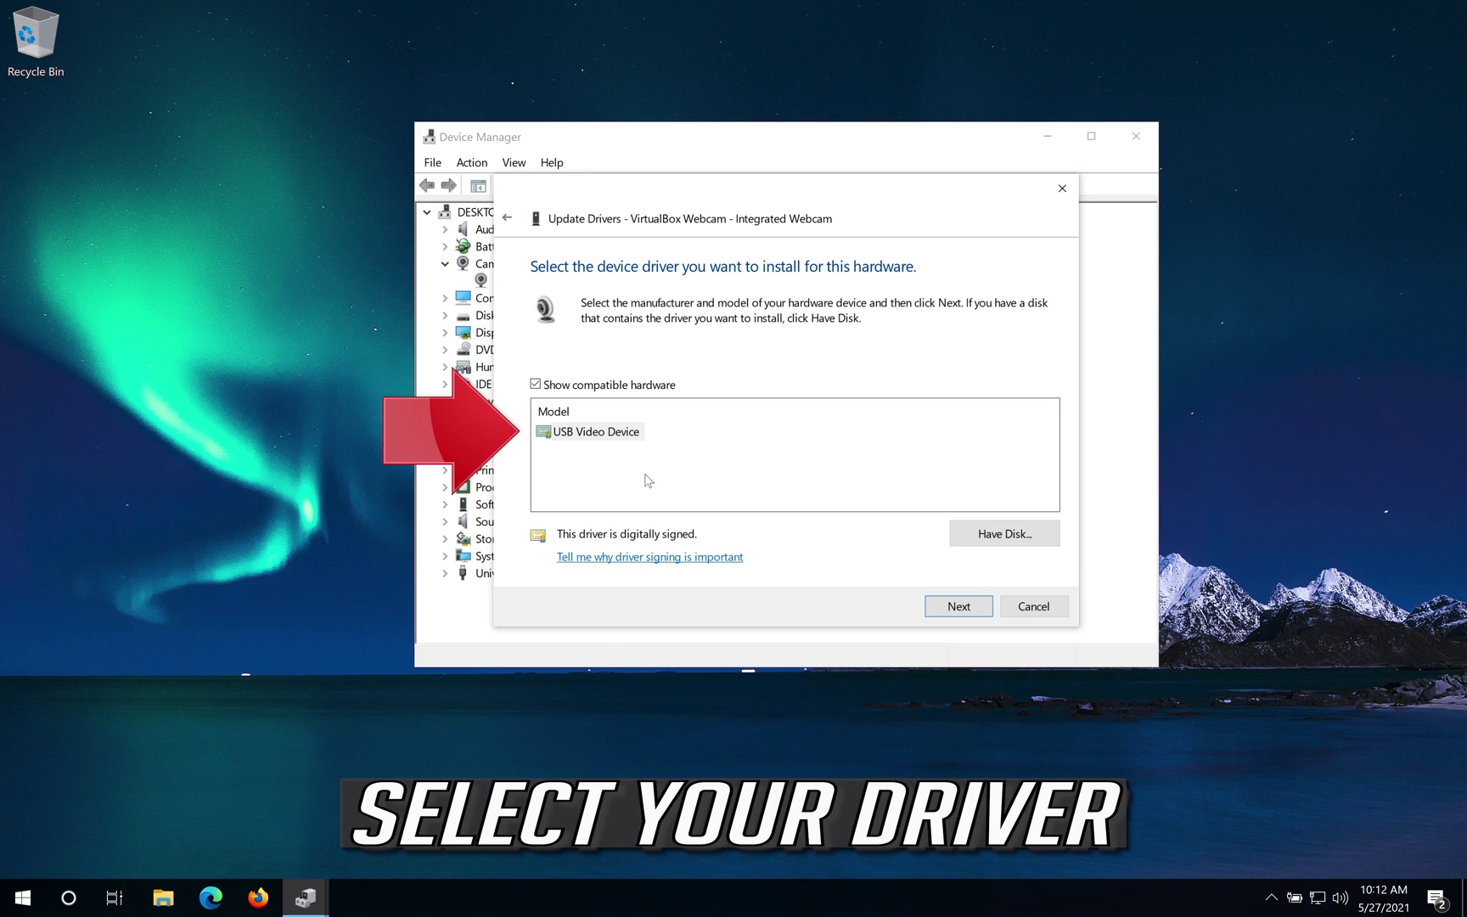
click(599, 433)
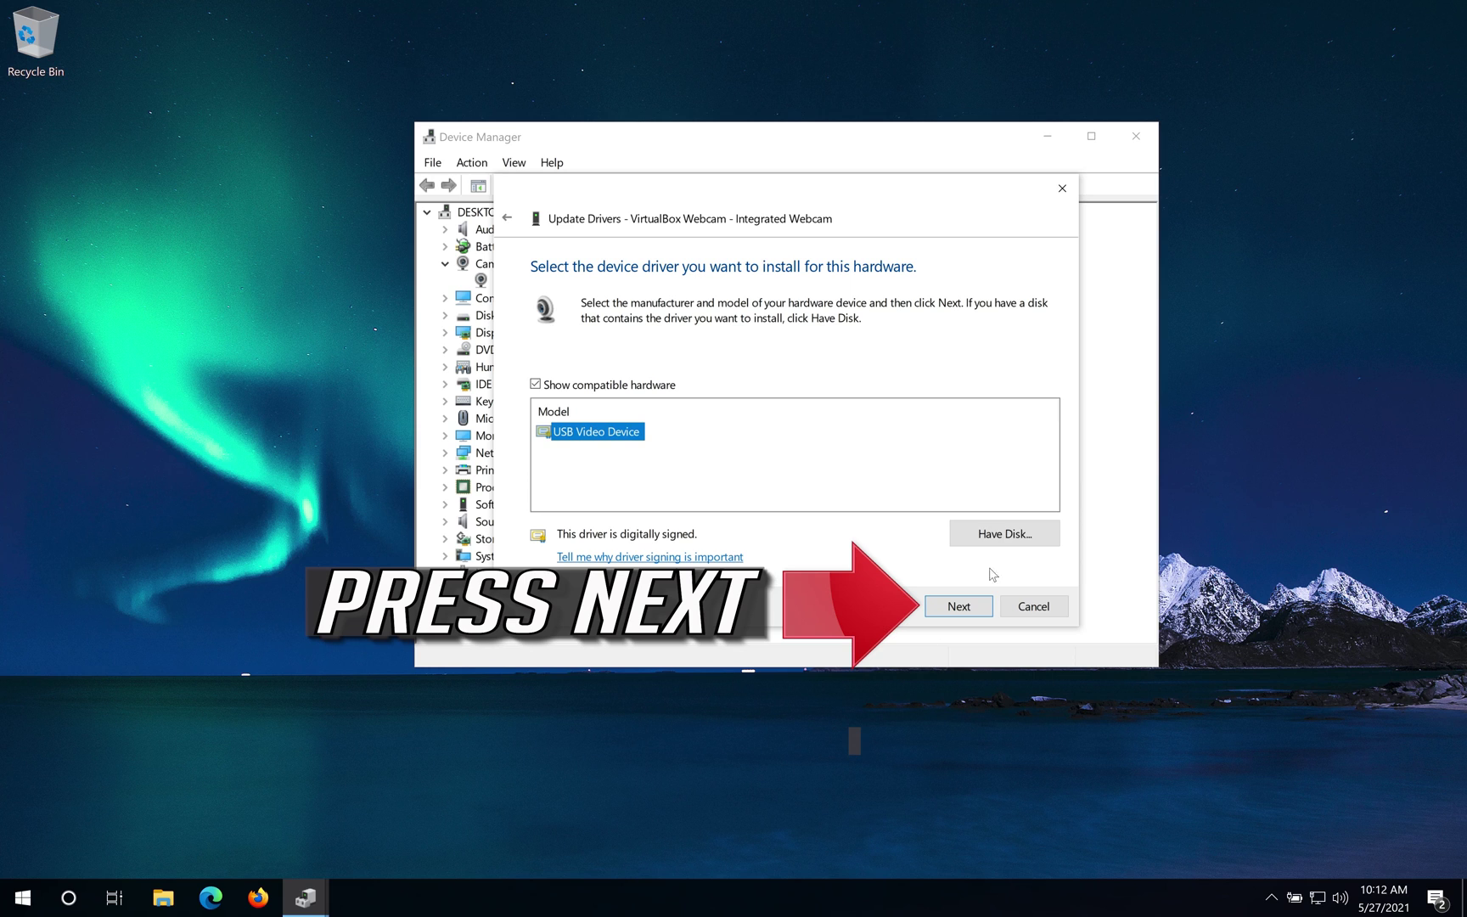
click(960, 606)
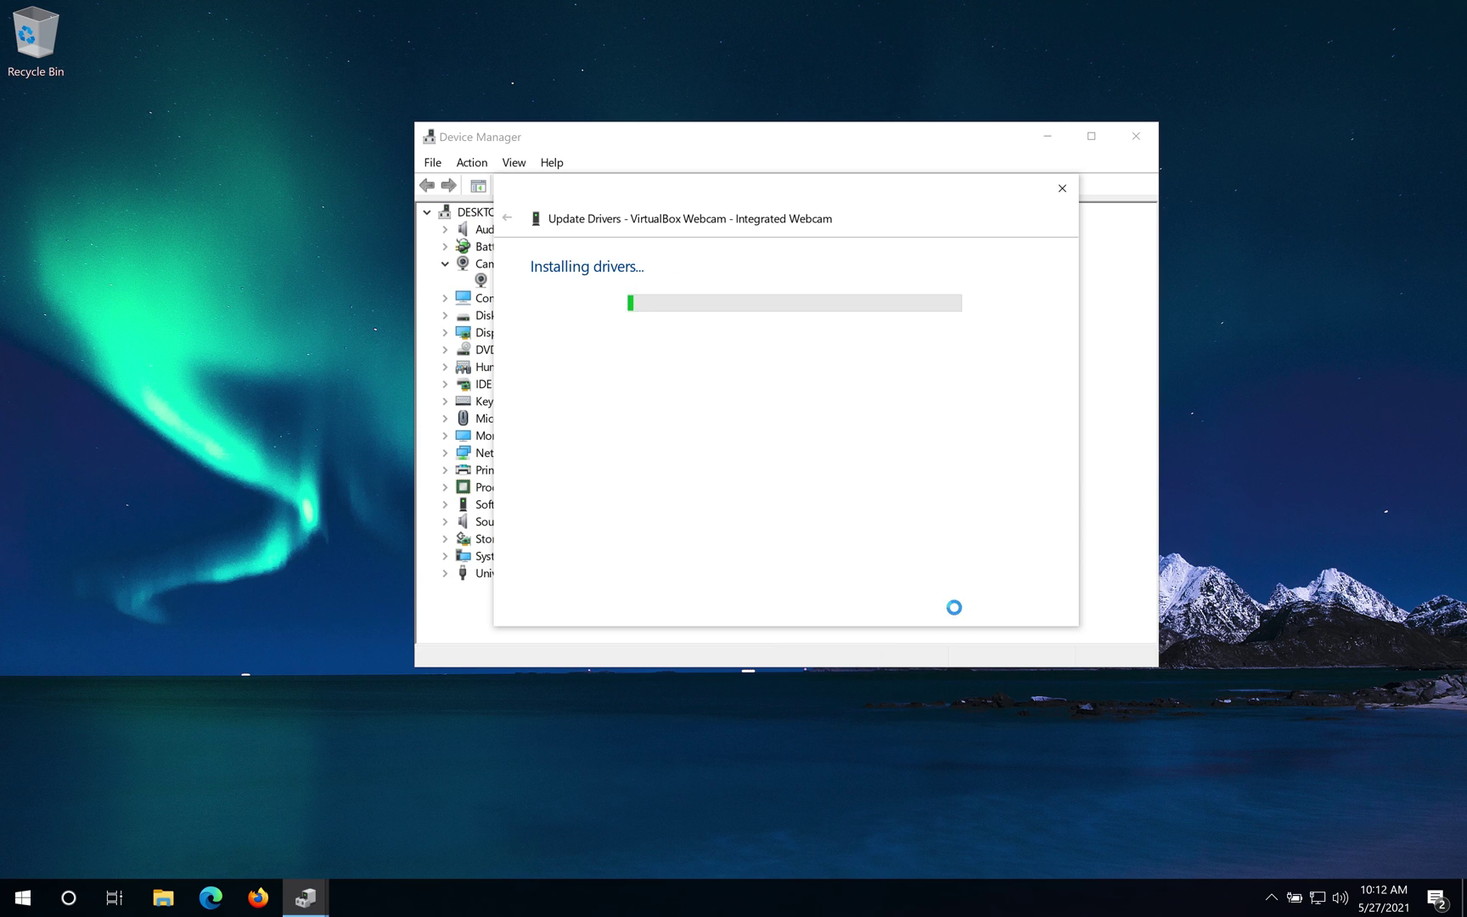